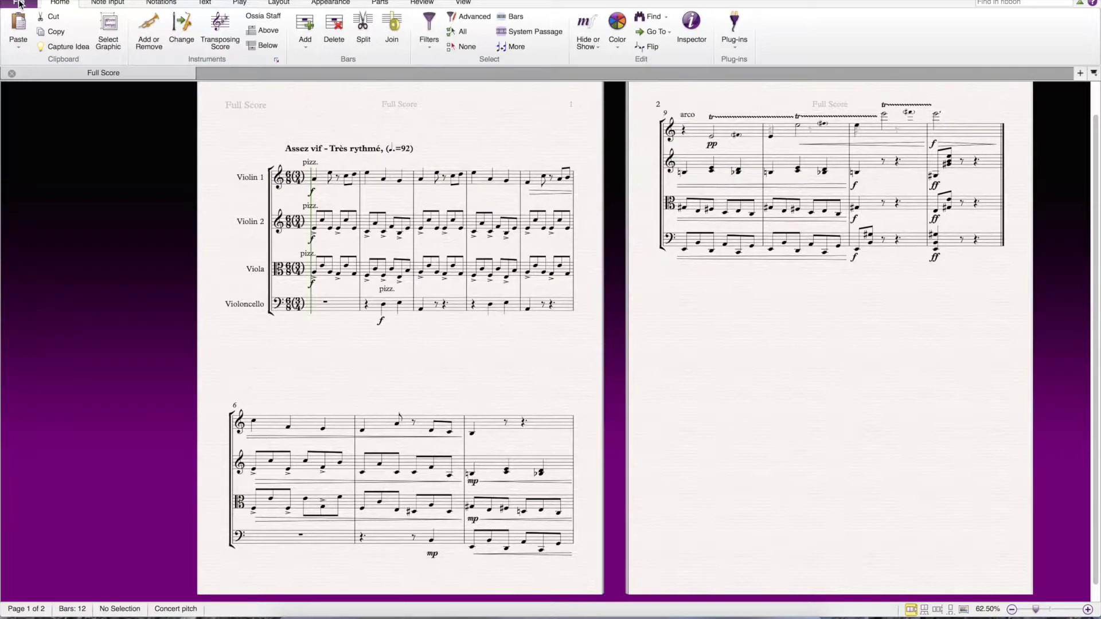
- Export the score as a MIDI file named "Ravel MIDI" to the Desktop, using General MIDI playback and file Type 0
{"action": "left_click", "coordinate": [19, 4]}
{"action": "left_click", "coordinate": [20, 4]}
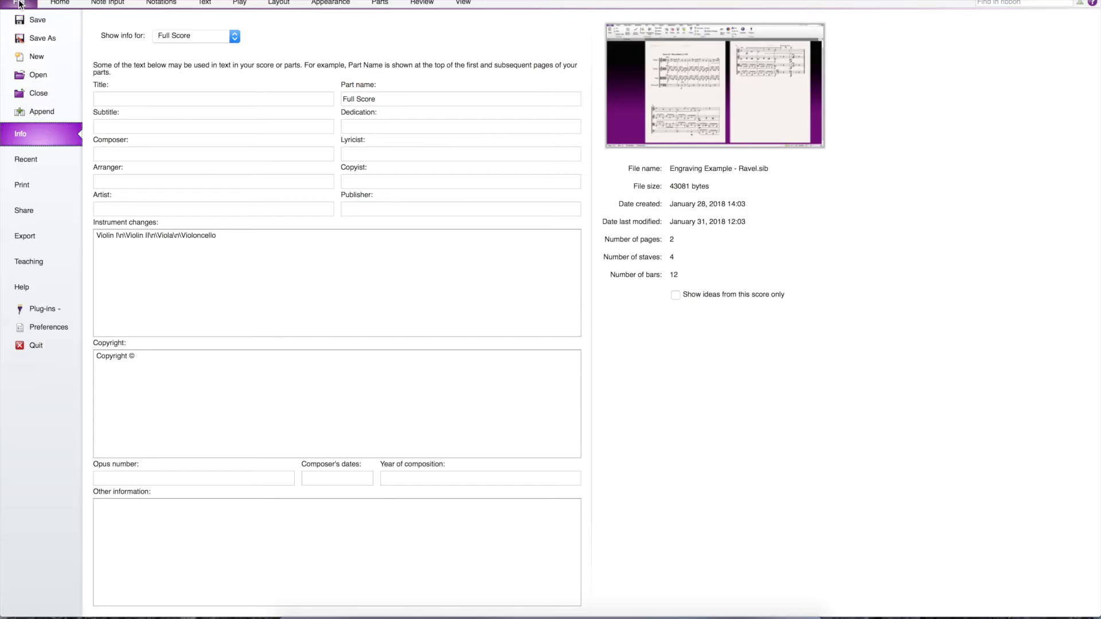
{"action": "left_click", "coordinate": [30, 236]}
{"action": "left_click", "coordinate": [235, 280]}
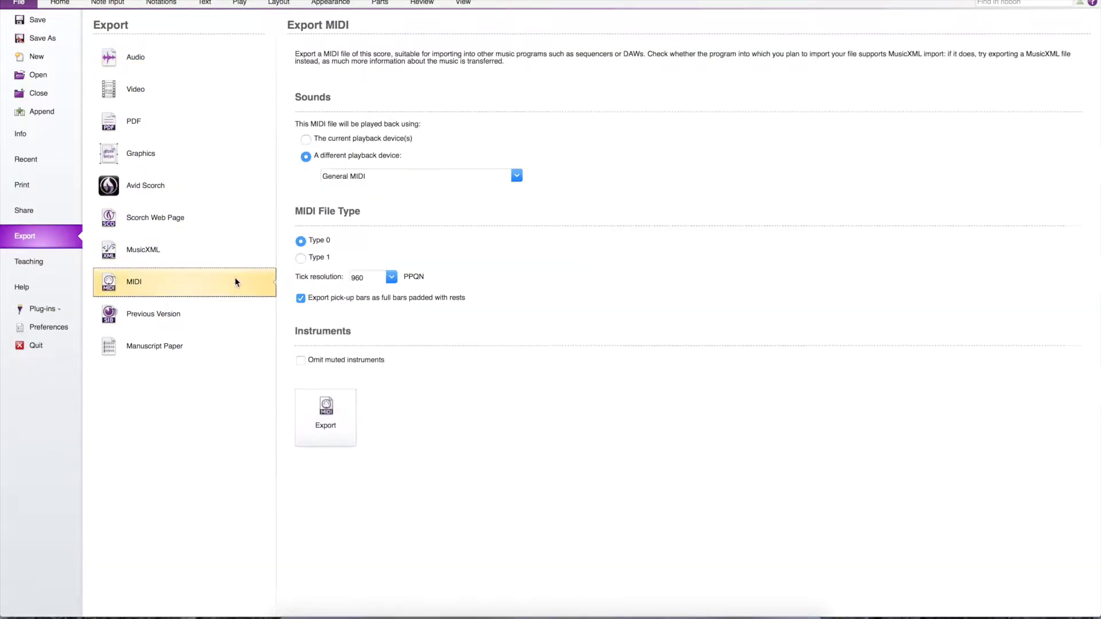
{"action": "left_click", "coordinate": [331, 426]}
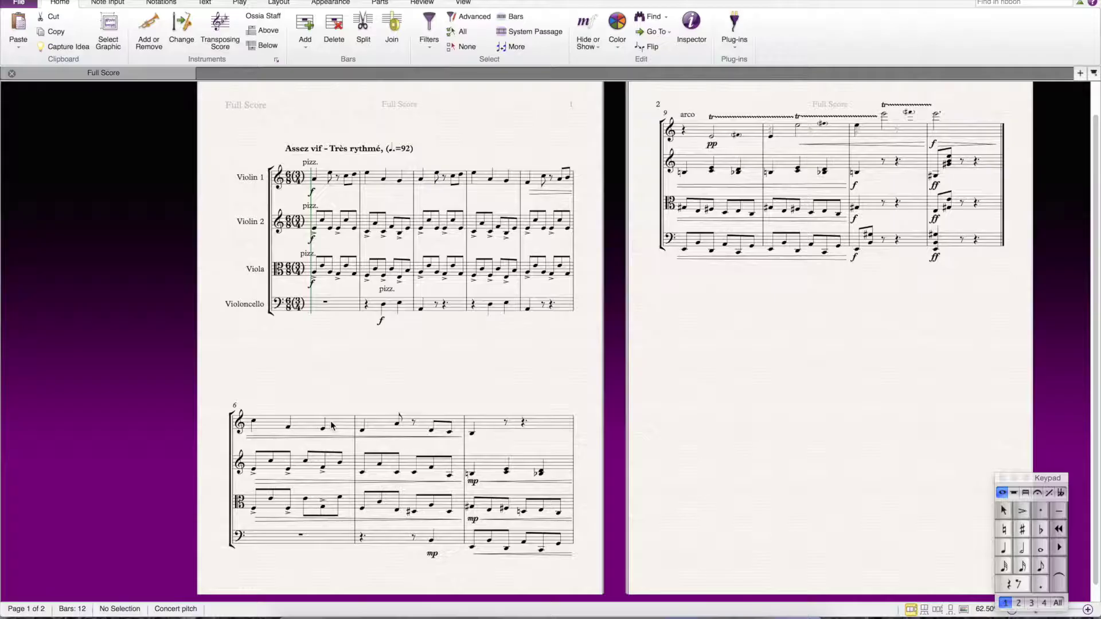
{"action": "type", "text": "R"}
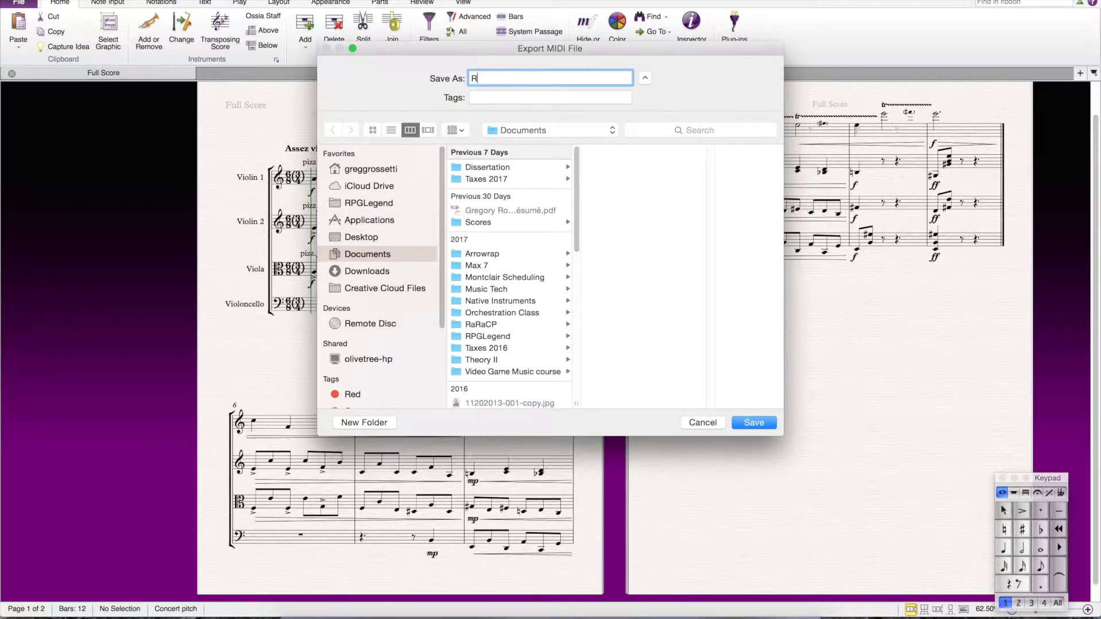
{"action": "type", "text": "avel MIDI"}
{"action": "left_click", "coordinate": [352, 237]}
{"action": "left_click", "coordinate": [759, 424]}
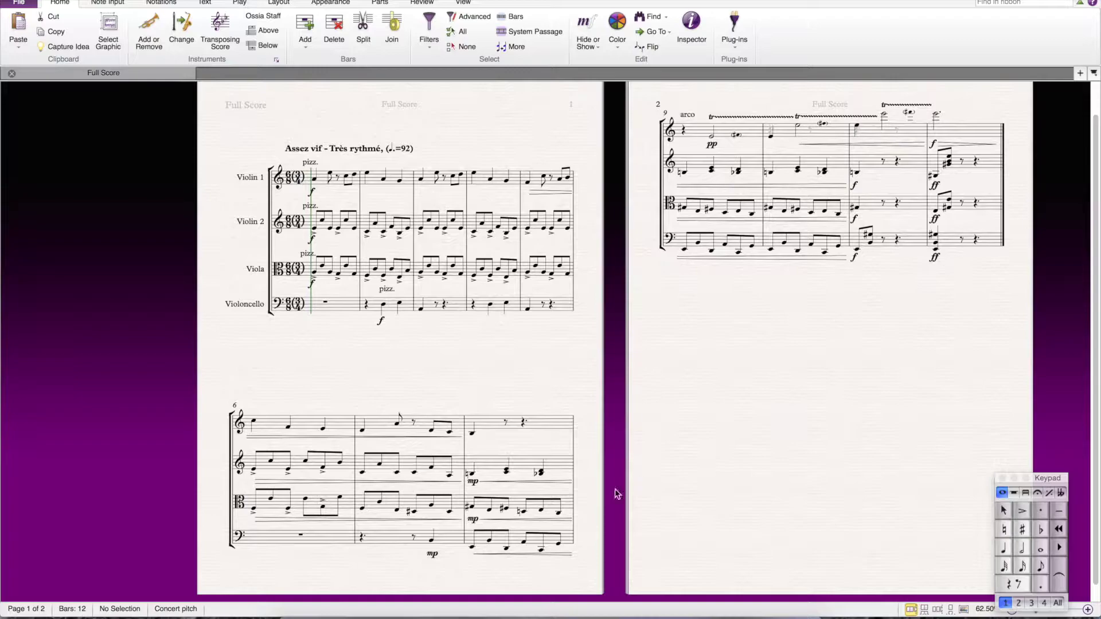
- Switch to Logic Pro X and open Ravel MIDI.mid from the Desktop
{"action": "left_click", "coordinate": [574, 617]}
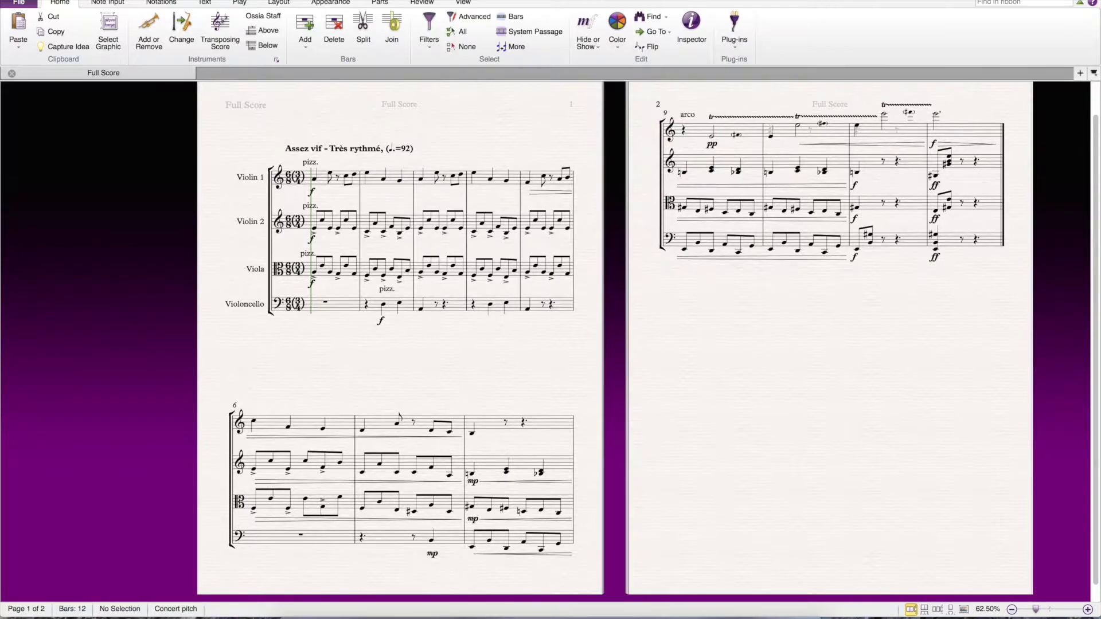
{"action": "left_click", "coordinate": [102, 1]}
{"action": "left_click", "coordinate": [123, 14]}
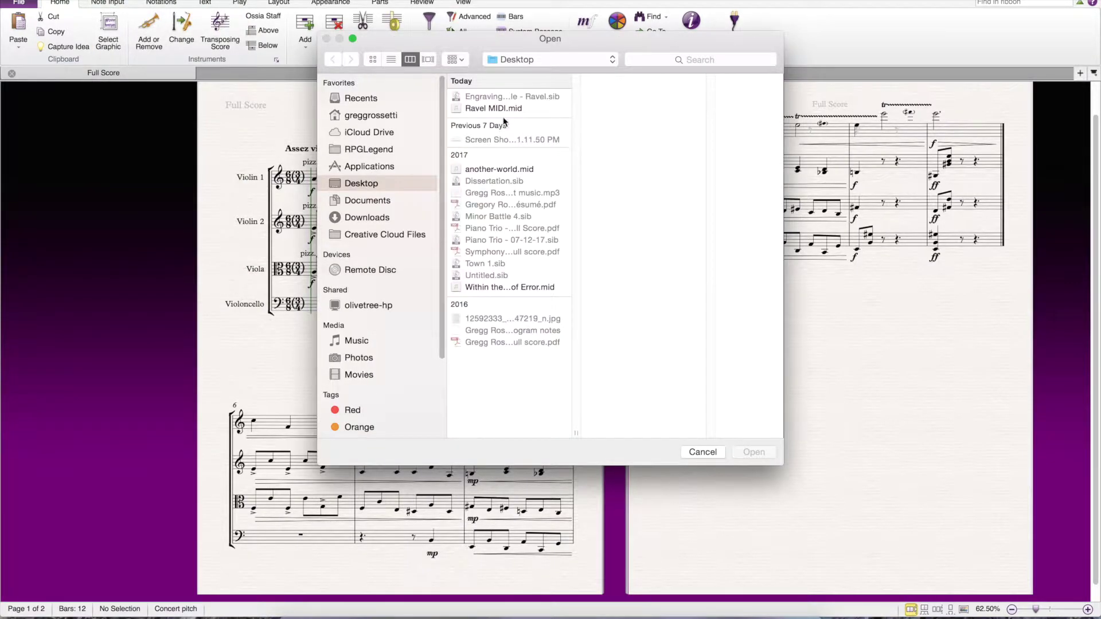
{"action": "left_click", "coordinate": [509, 111]}
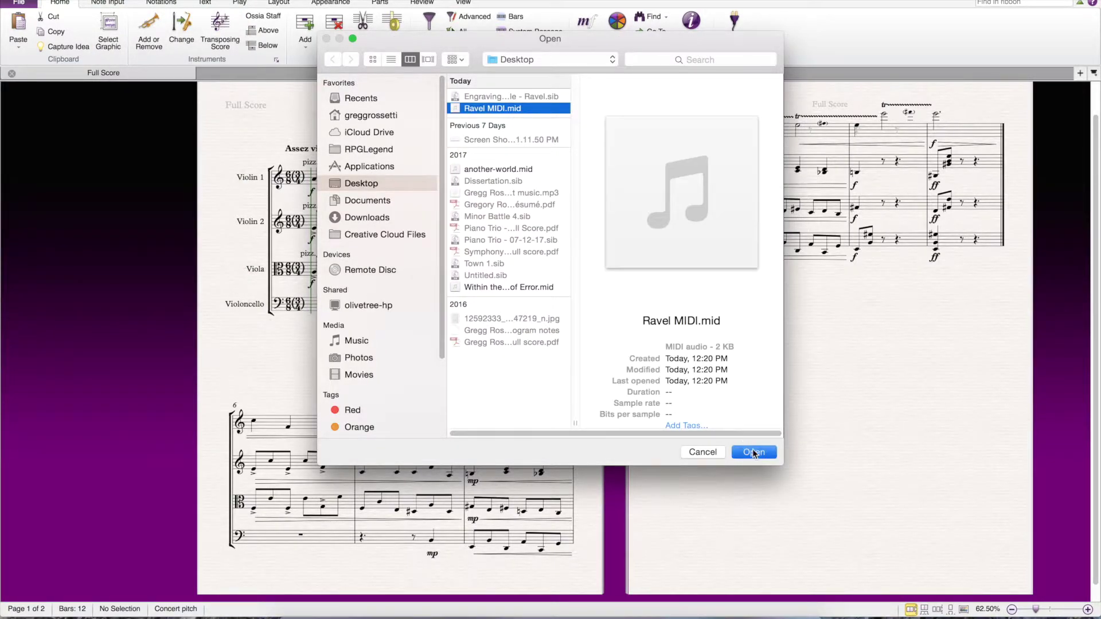
{"action": "left_click", "coordinate": [754, 452]}
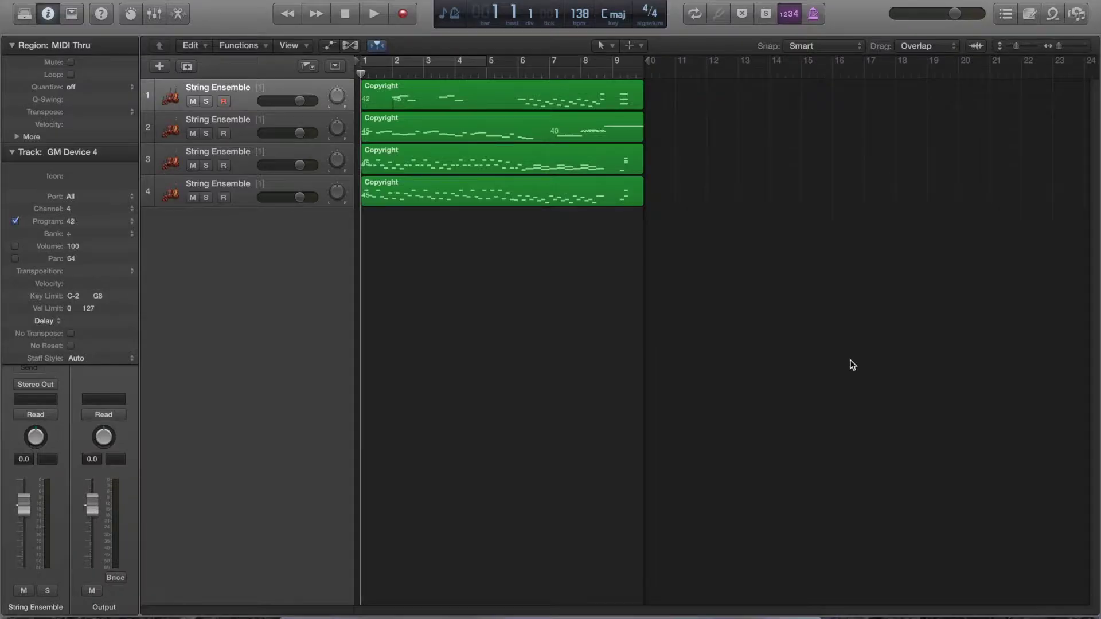
- Play the opening of the imported MIDI tracks, stop, and return the playhead to bar 1
{"action": "key", "text": "space"}
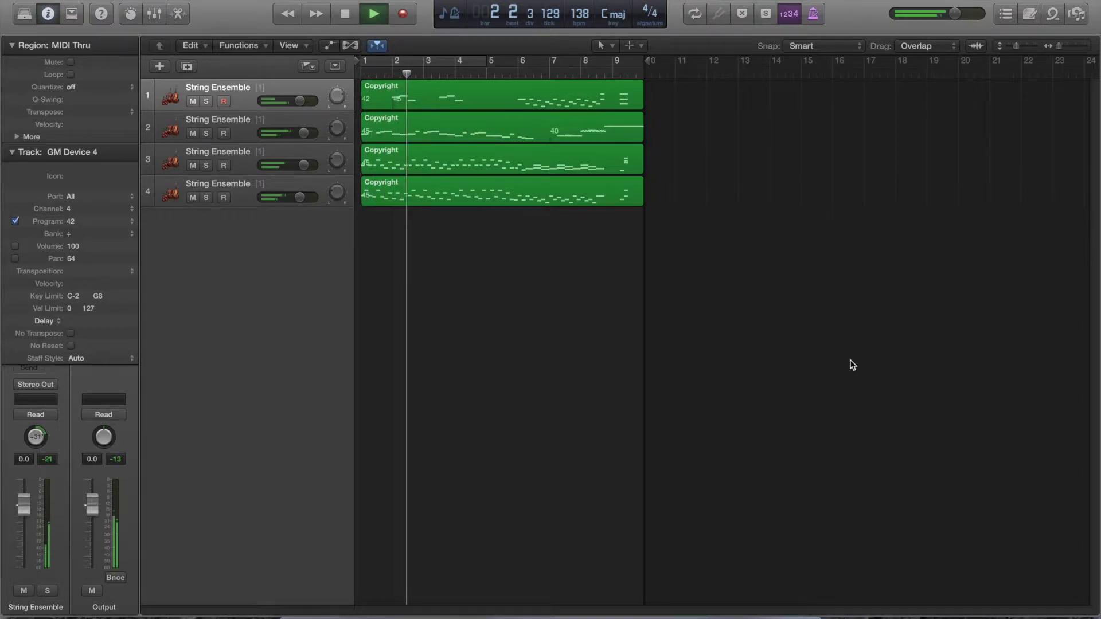
{"action": "key", "text": "space"}
{"action": "left_click_drag", "start_coordinate": [410, 74], "coordinate": [360, 75]}
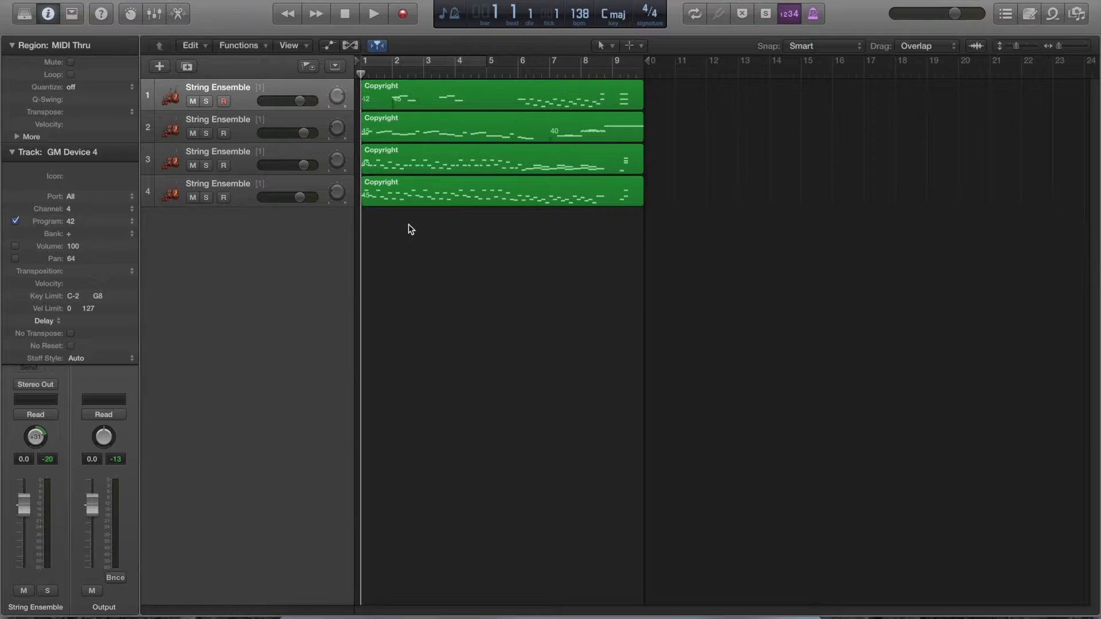
- Bounce the whole project offline as an MP3 named "Ravel MP3" to the Desktop
{"action": "left_click", "coordinate": [109, 2]}
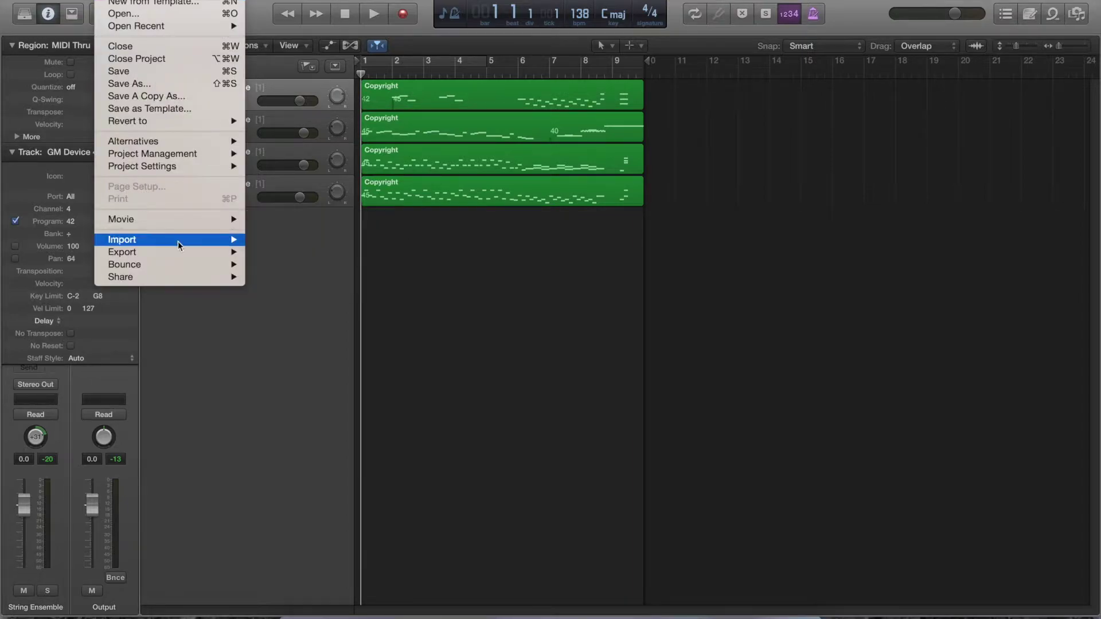
{"action": "mouse_move", "coordinate": [175, 266]}
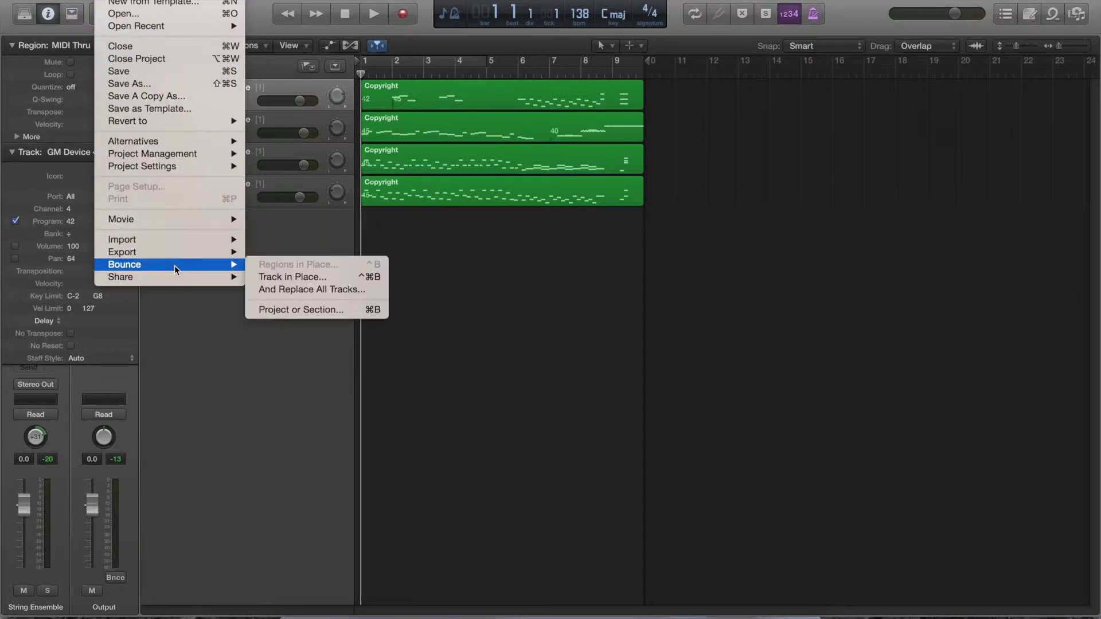
{"action": "left_click", "coordinate": [289, 310]}
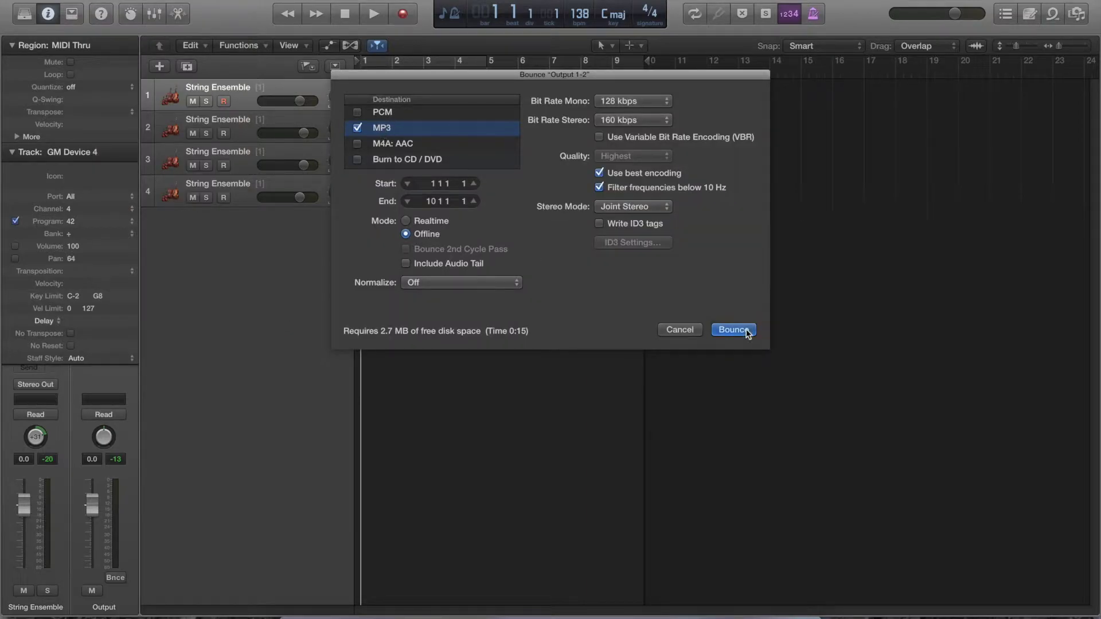
{"action": "left_click", "coordinate": [747, 329]}
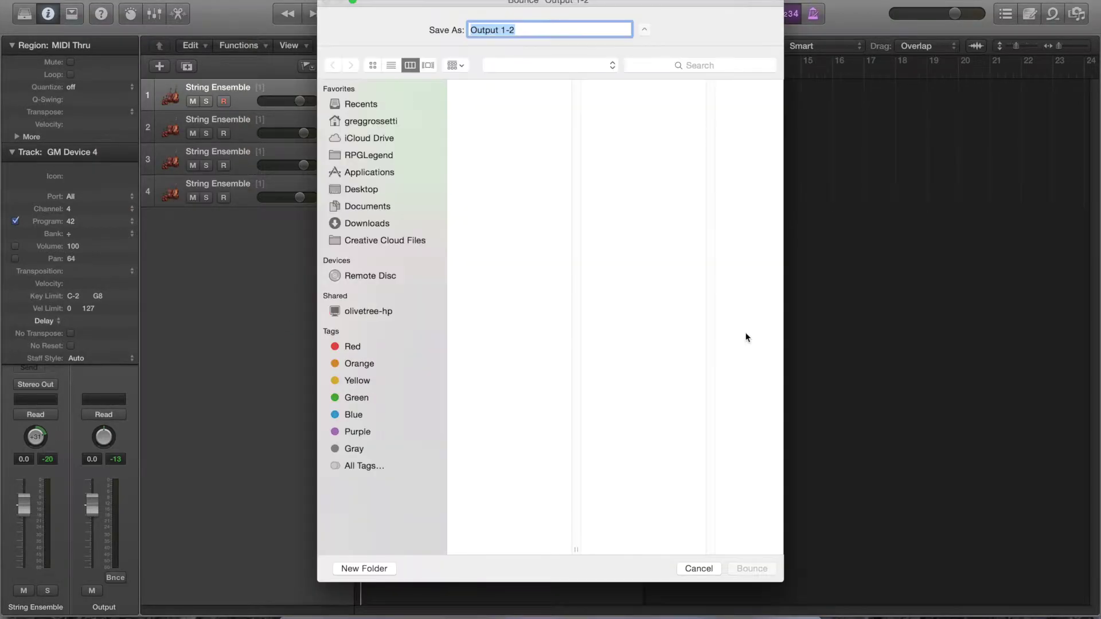
{"action": "type", "text": "Ravel MP3"}
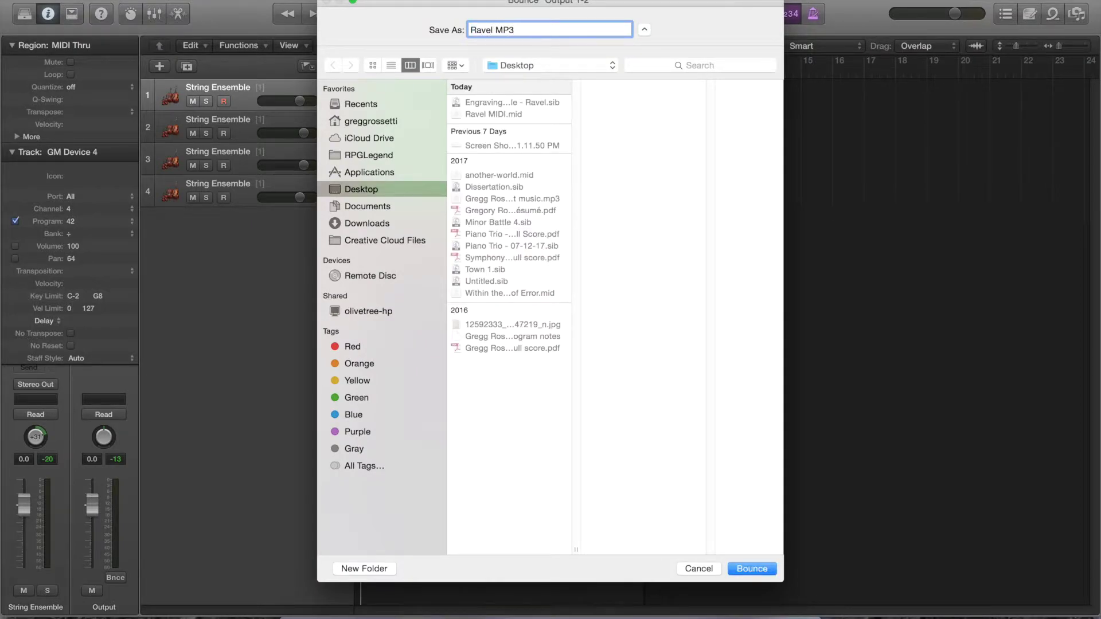
{"action": "key", "text": "Return"}
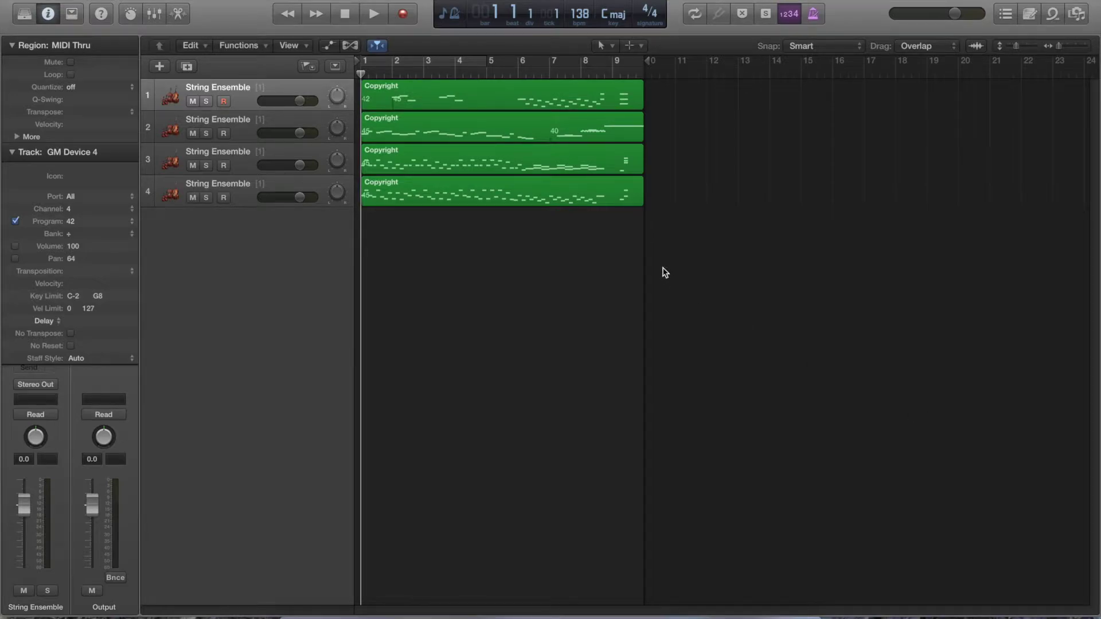
- Rename the first String Ensemble track Cello and move it below the other three tracks
{"action": "left_click", "coordinate": [232, 90]}
{"action": "left_click", "coordinate": [232, 90]}
{"action": "type", "text": "Ce"}
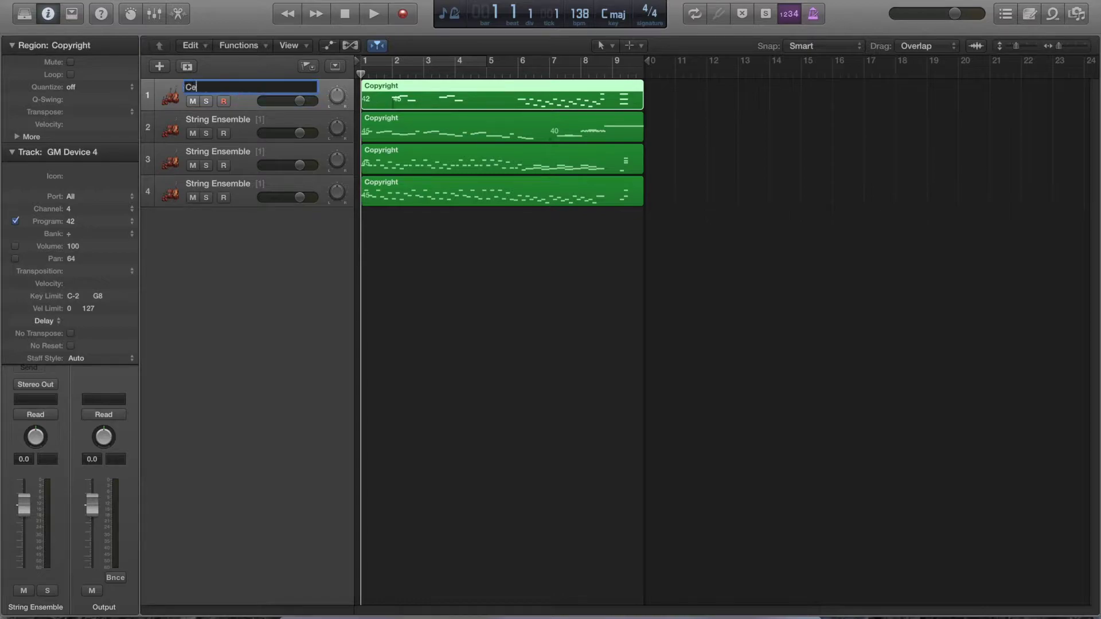
{"action": "type", "text": "llo"}
{"action": "key", "text": "Return"}
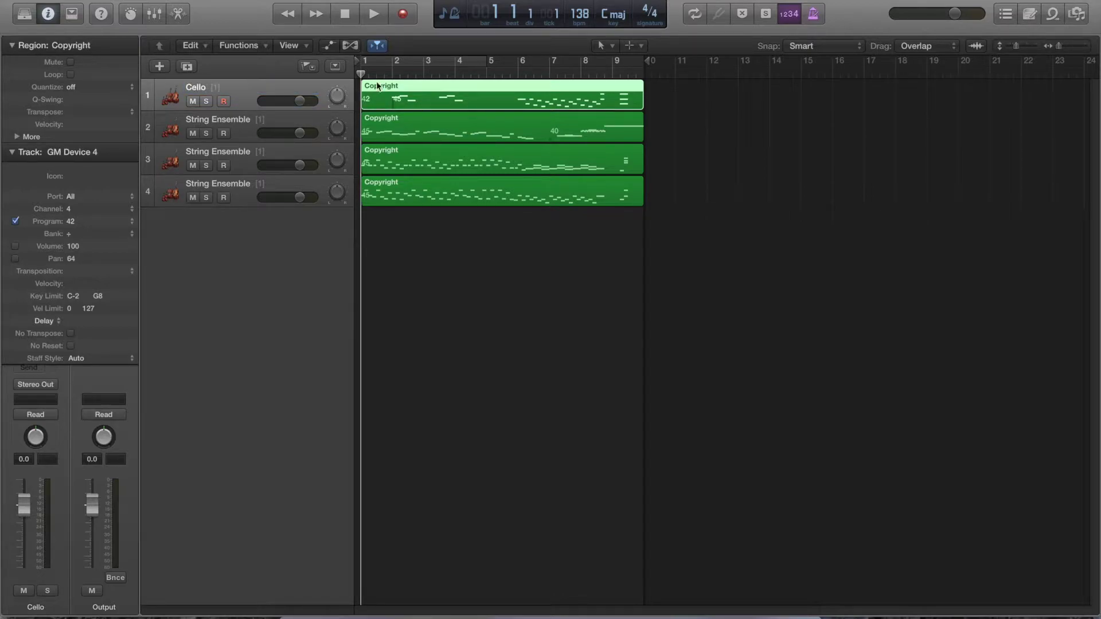
{"action": "left_click_drag", "start_coordinate": [303, 93], "coordinate": [297, 207]}
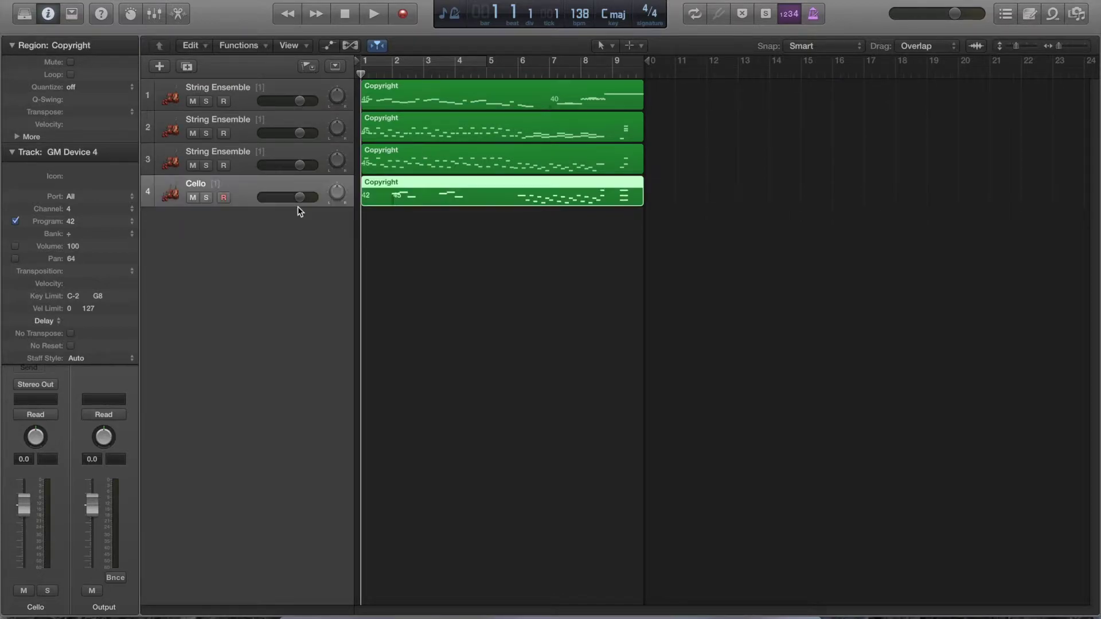
- Rename the first two tracks Violin 1 and Violin 2
{"action": "double_click", "coordinate": [225, 87]}
{"action": "type", "text": "Violin 1"}
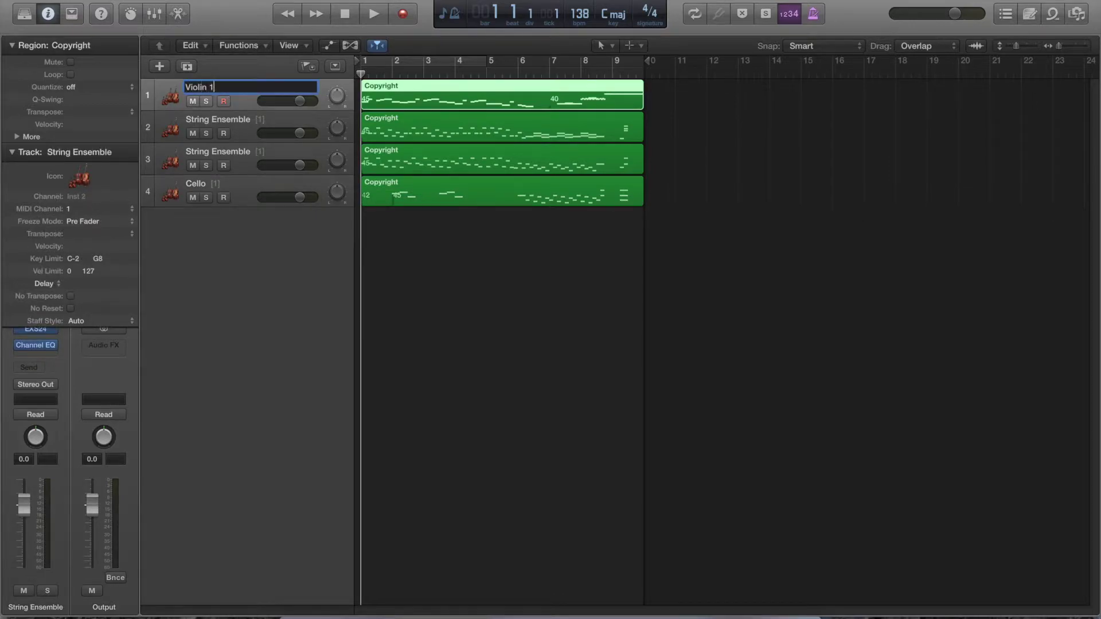
{"action": "key", "text": "Return"}
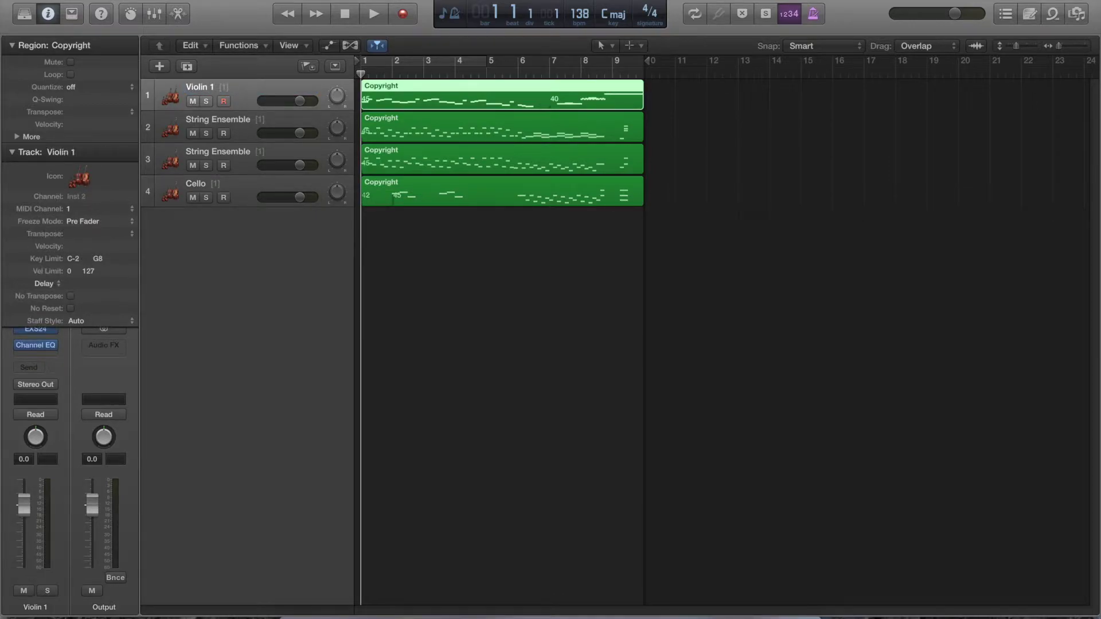
{"action": "double_click", "coordinate": [227, 119]}
{"action": "type", "text": "Violni"}
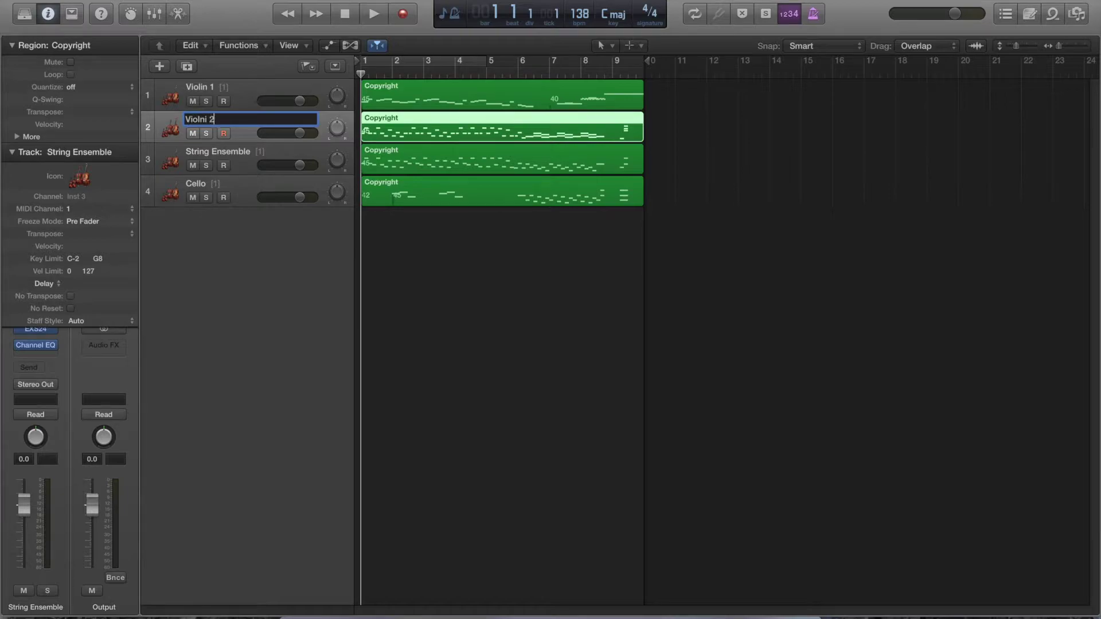
{"action": "type", "text": " 2"}
{"action": "key", "text": "Return"}
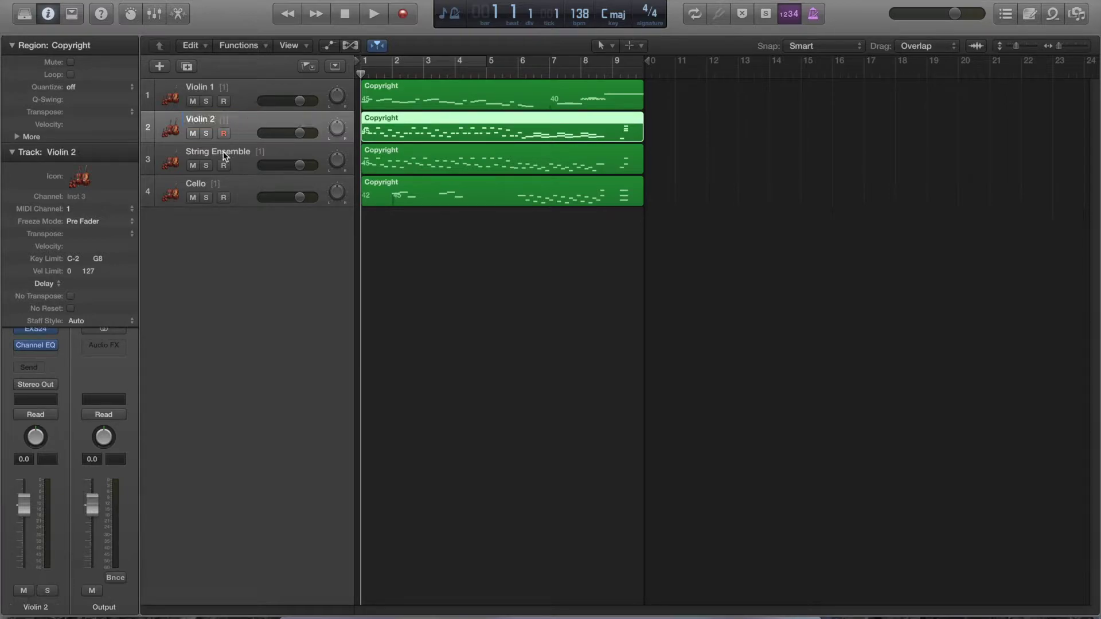
- Rename the third track Viola and briefly play back the arrangement from the start
{"action": "double_click", "coordinate": [218, 151]}
{"action": "type", "text": "Viola"}
{"action": "key", "text": "Return"}
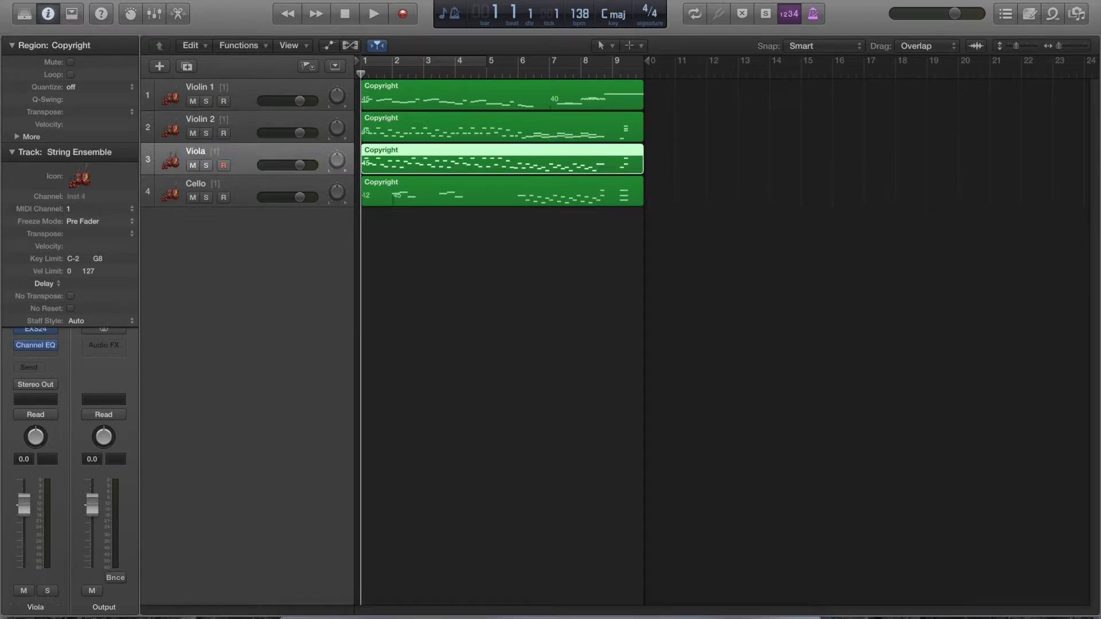
{"action": "key", "text": "space"}
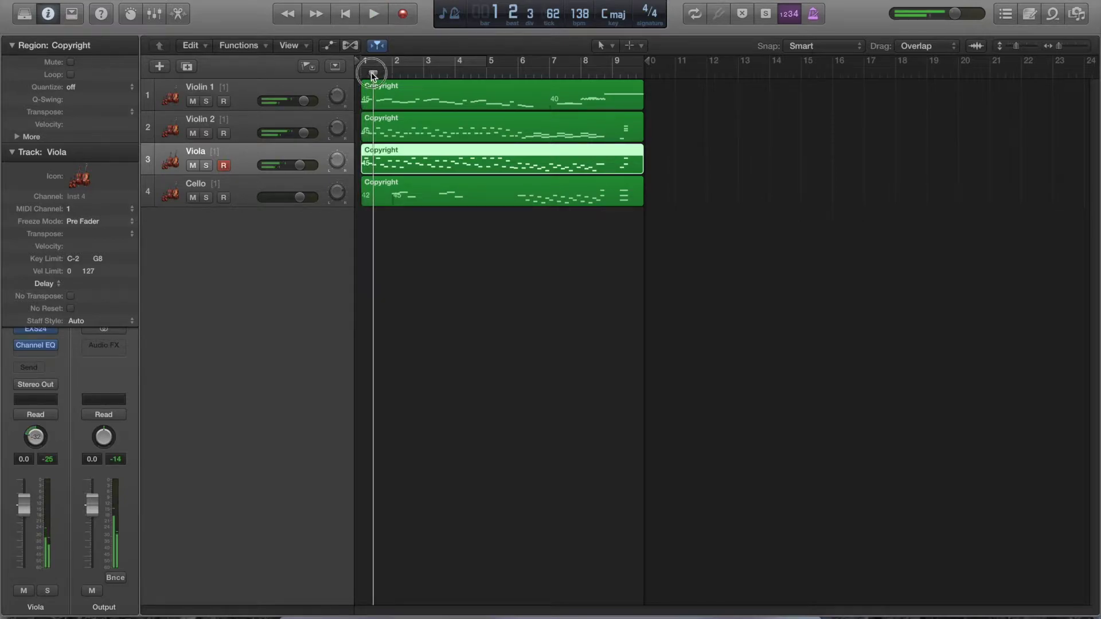
{"action": "key", "text": "space"}
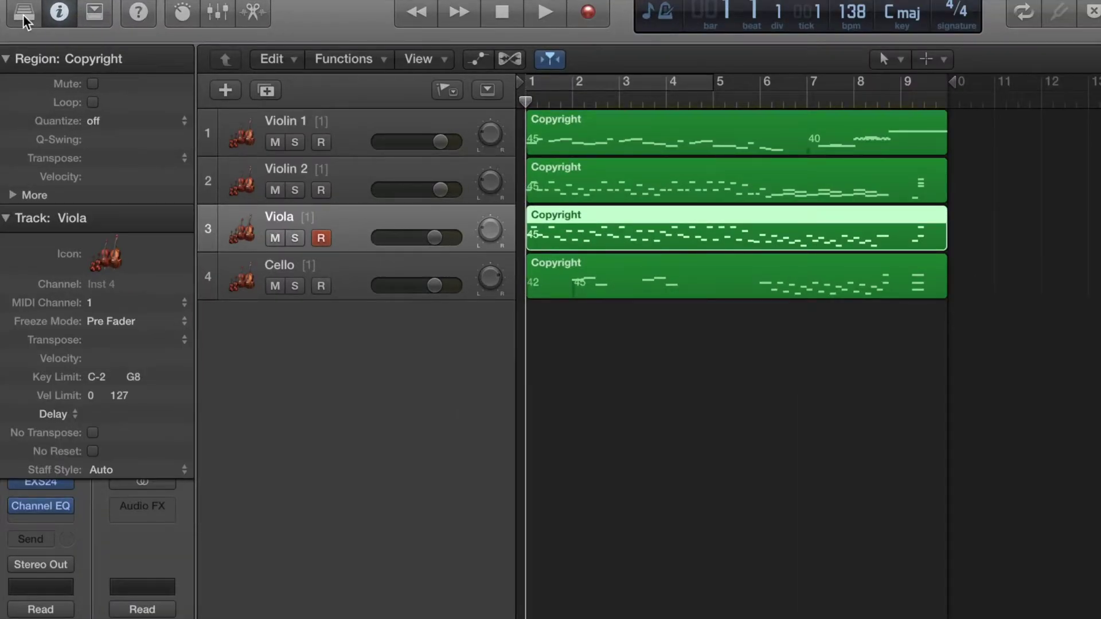
- Show the instrument library and load the Violins 1 orchestral strings patch on the Violin 1 track
{"action": "left_click", "coordinate": [23, 13]}
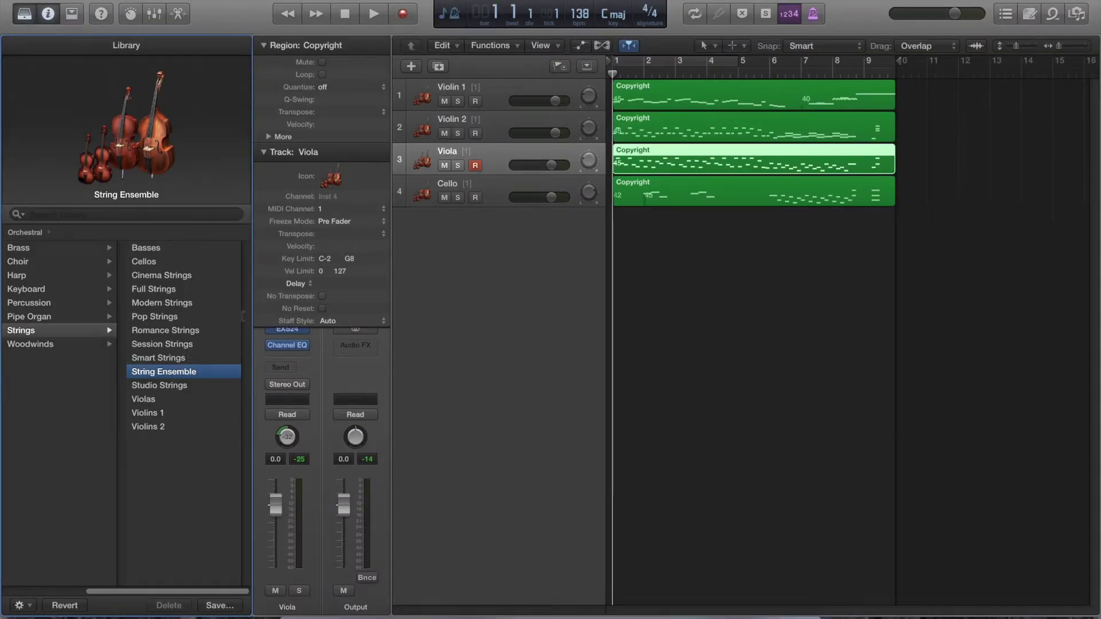
{"action": "left_click", "coordinate": [496, 89]}
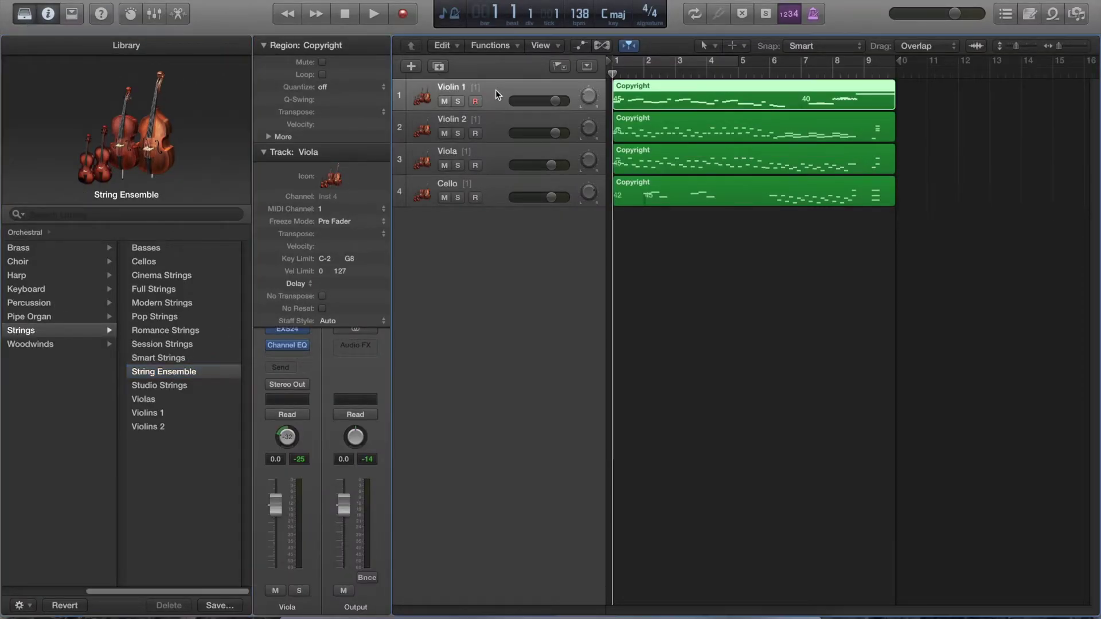
{"action": "left_click", "coordinate": [173, 412]}
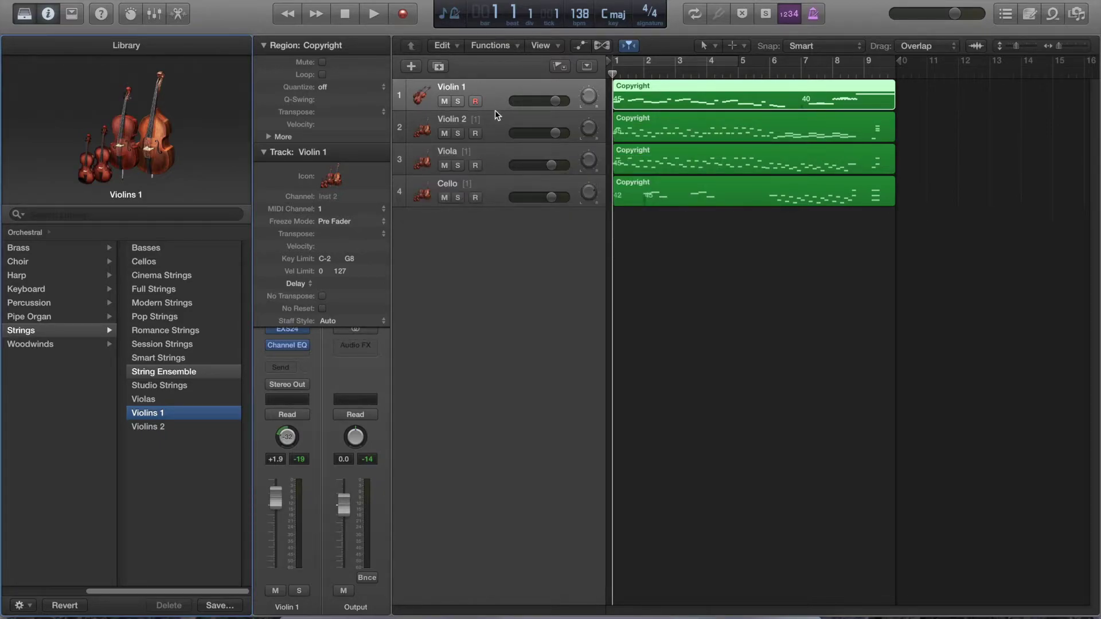
- Load the Violins 2 patch on the Violin 2 track and the Violas patch on the Viola track
{"action": "left_click", "coordinate": [490, 119]}
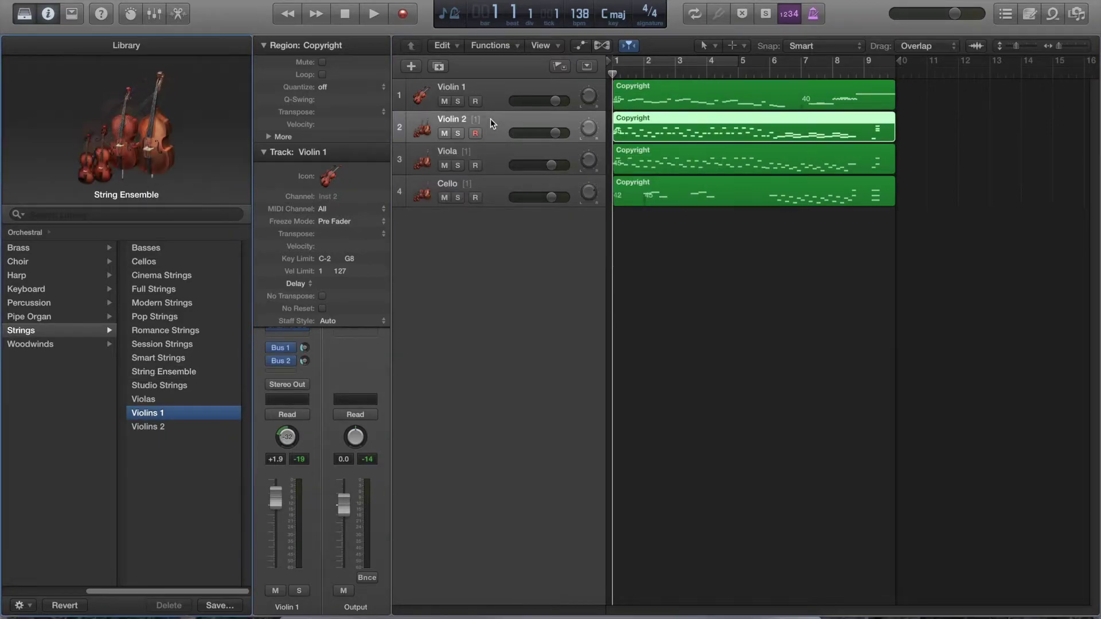
{"action": "left_click", "coordinate": [174, 426]}
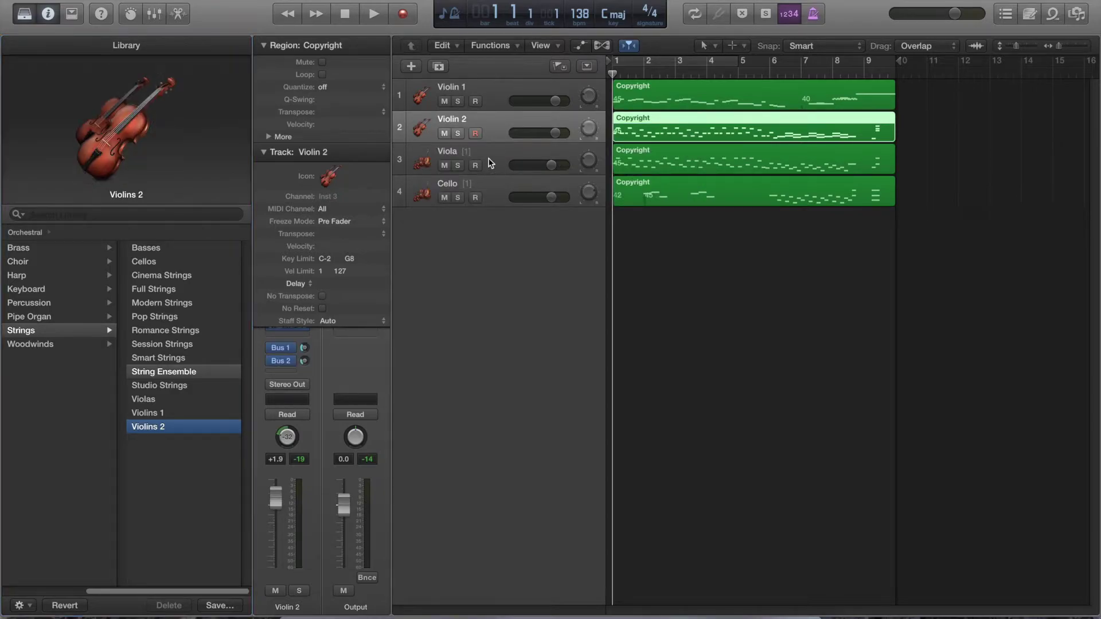
{"action": "left_click", "coordinate": [491, 164]}
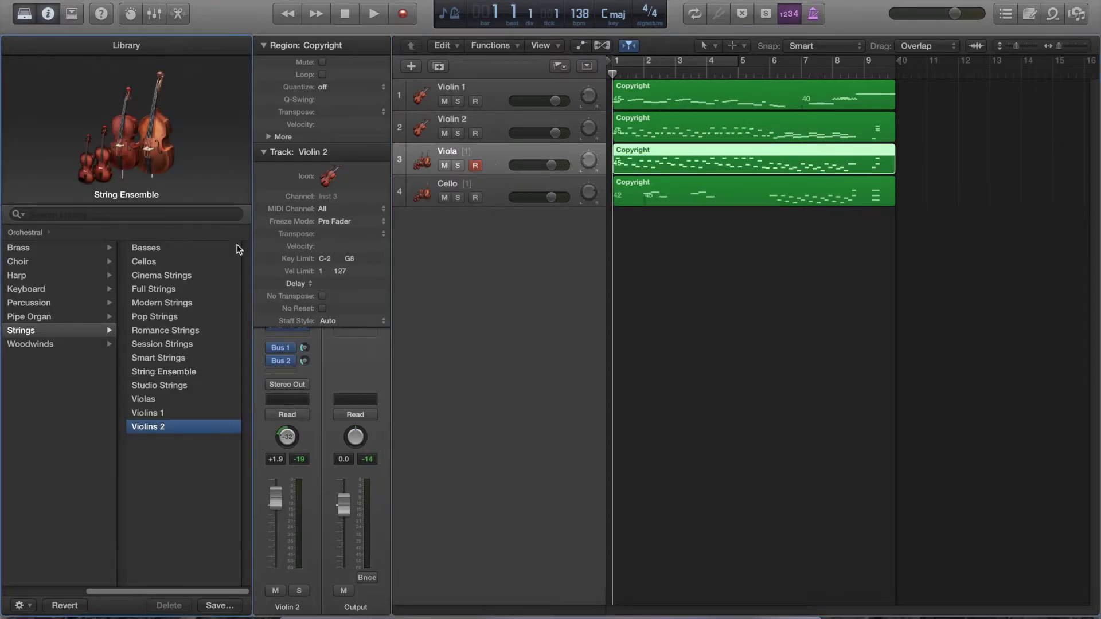
{"action": "left_click", "coordinate": [159, 399]}
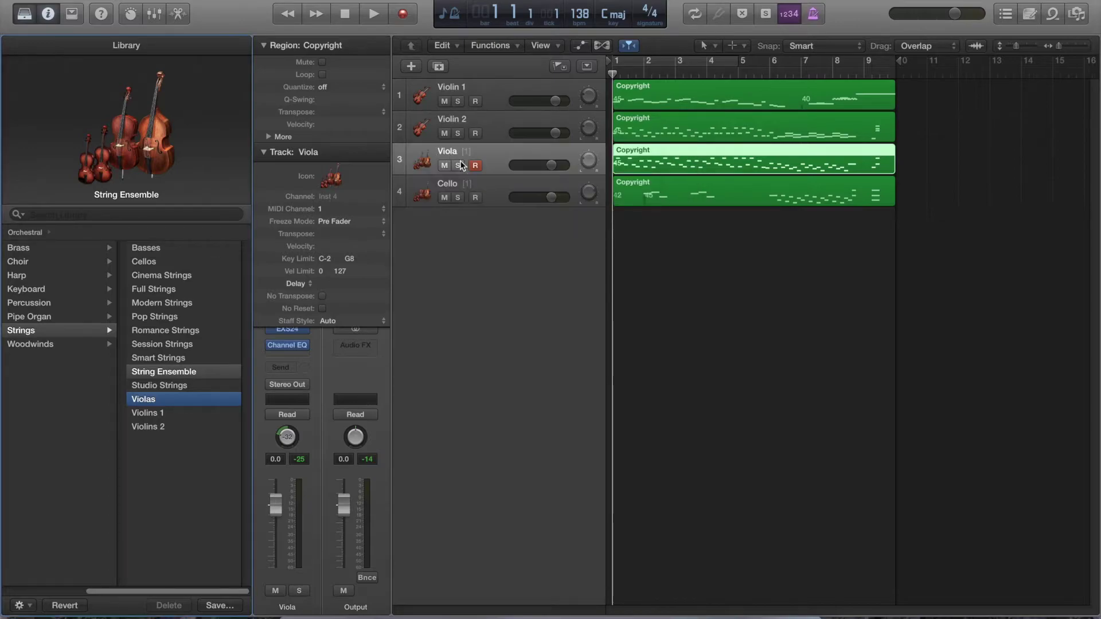
- Load the Cellos orchestral strings patch on the Cello track and briefly play back the arrangement from the start
{"action": "left_click", "coordinate": [491, 179]}
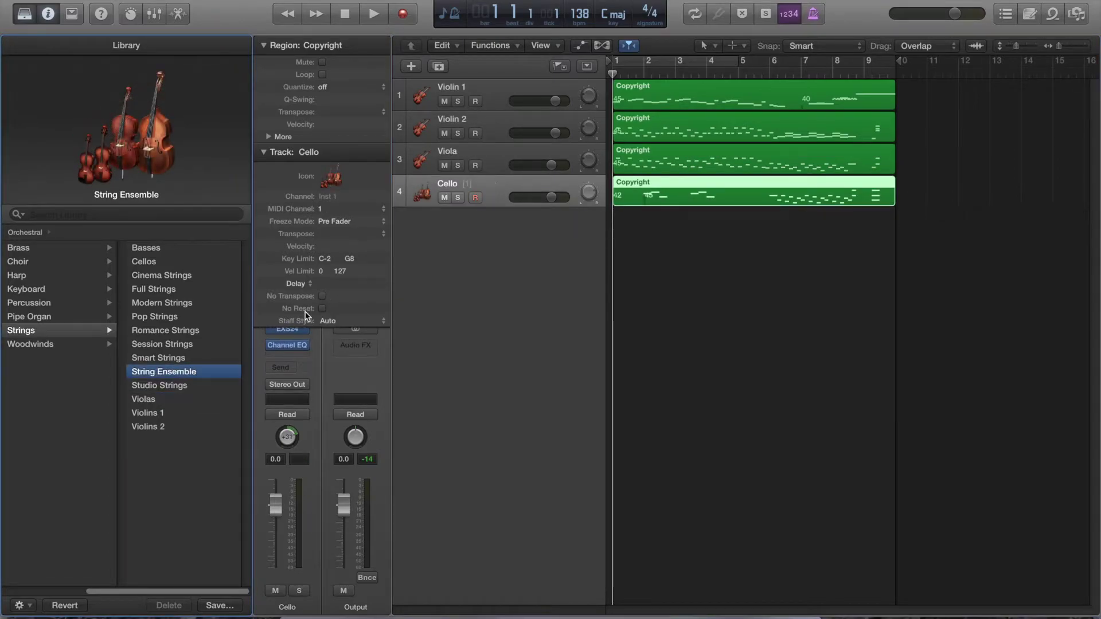
{"action": "left_click", "coordinate": [178, 264]}
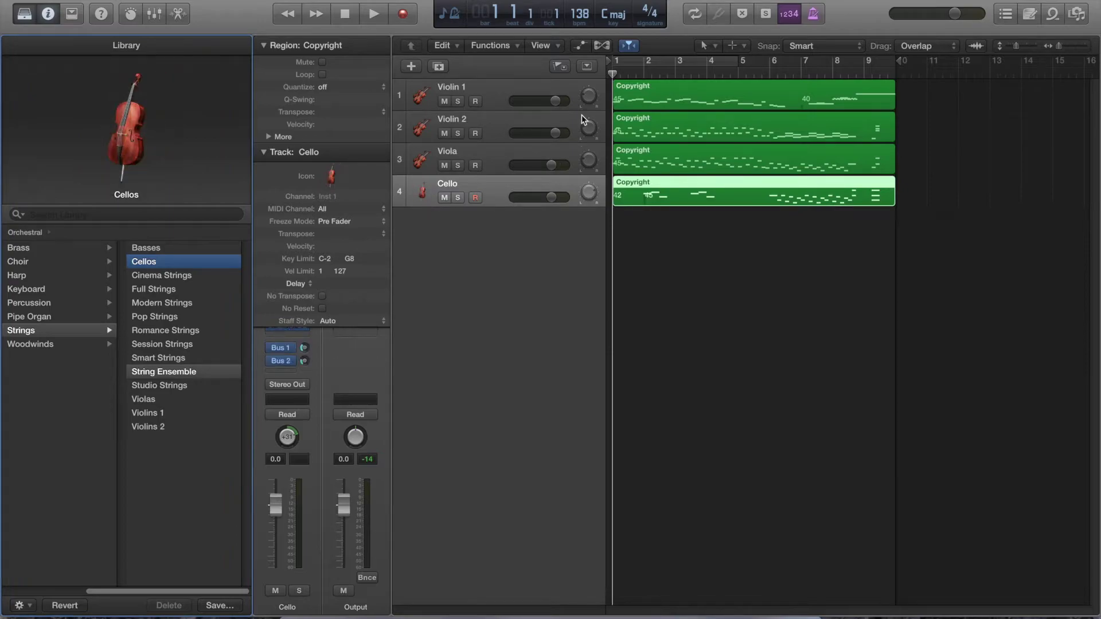
{"action": "key", "text": "space"}
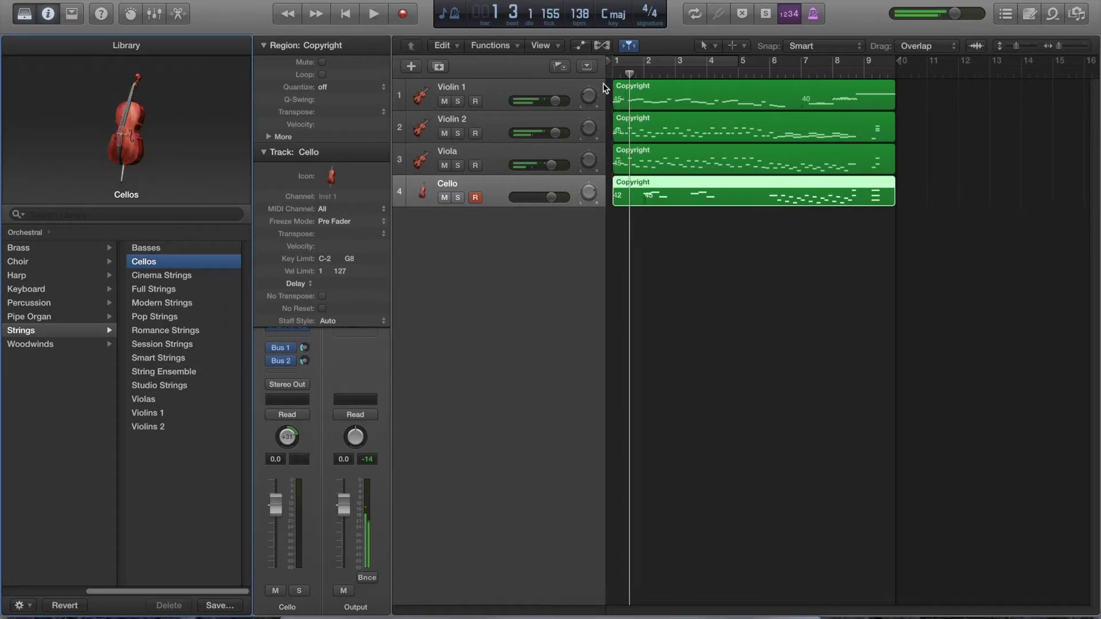
{"action": "key", "text": "space"}
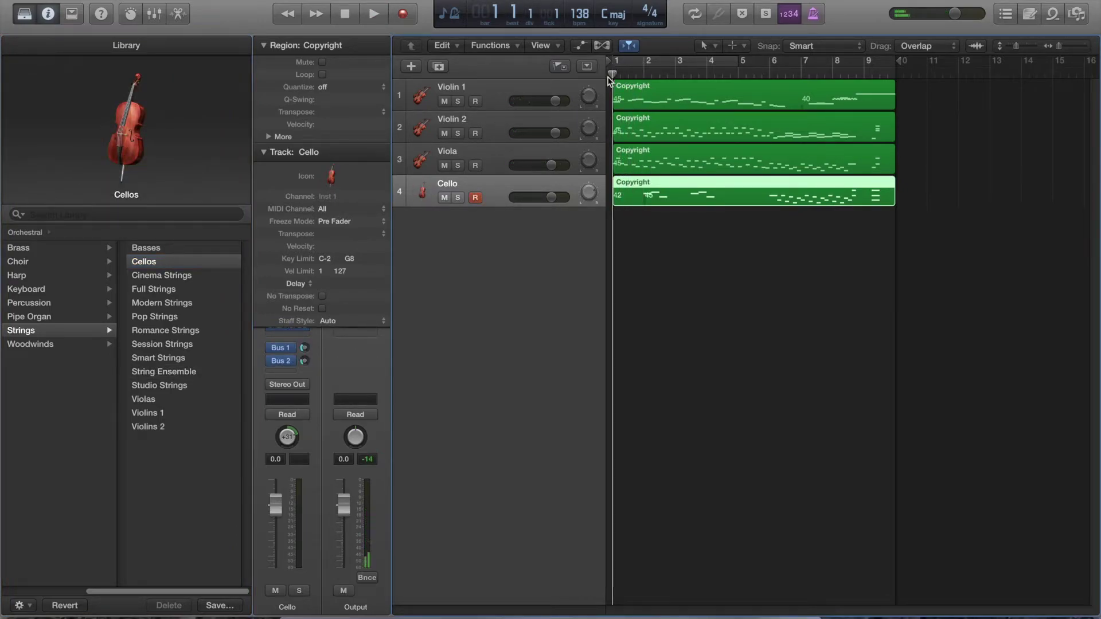
- Open the Event List for the Cello track, widening its window, and show the Articulation ID column
{"action": "left_click", "coordinate": [488, 90]}
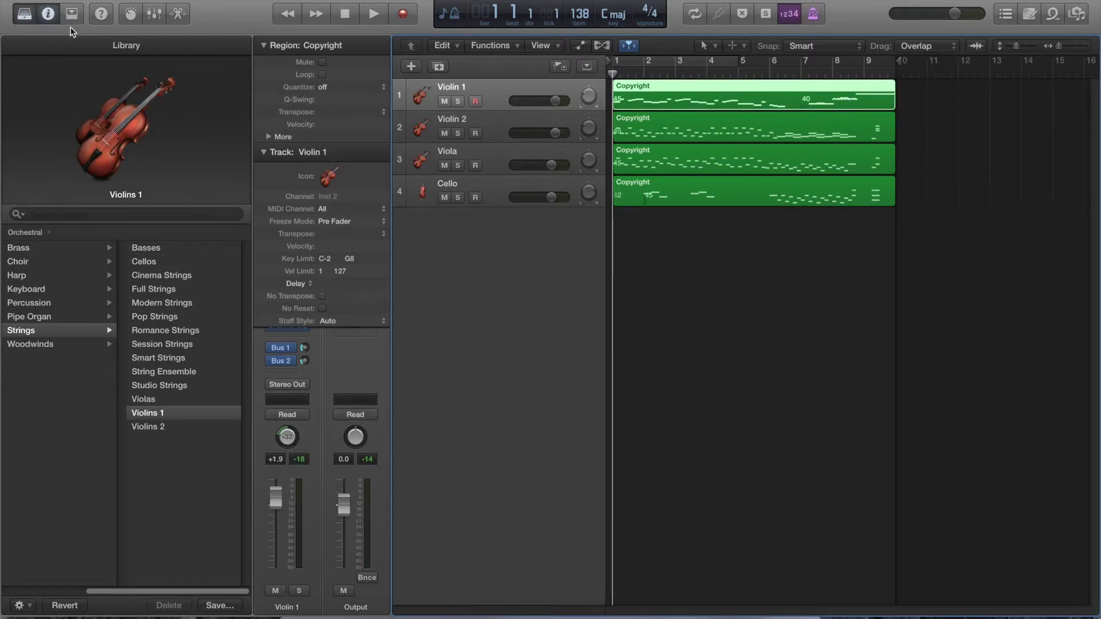
{"action": "left_click", "coordinate": [486, 184]}
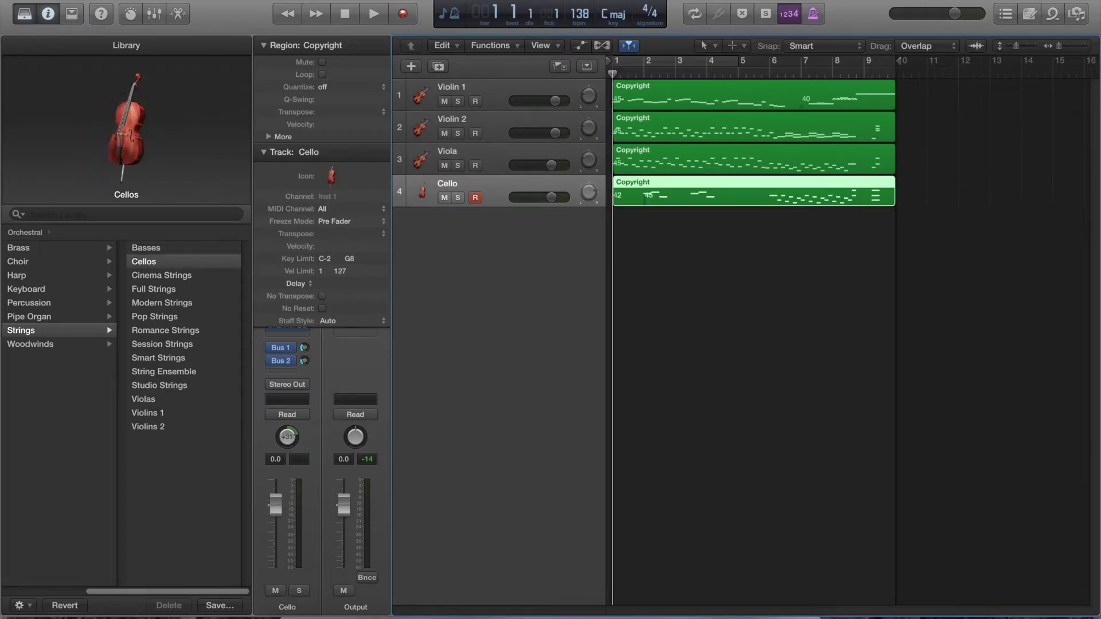
{"action": "left_click", "coordinate": [361, 0]}
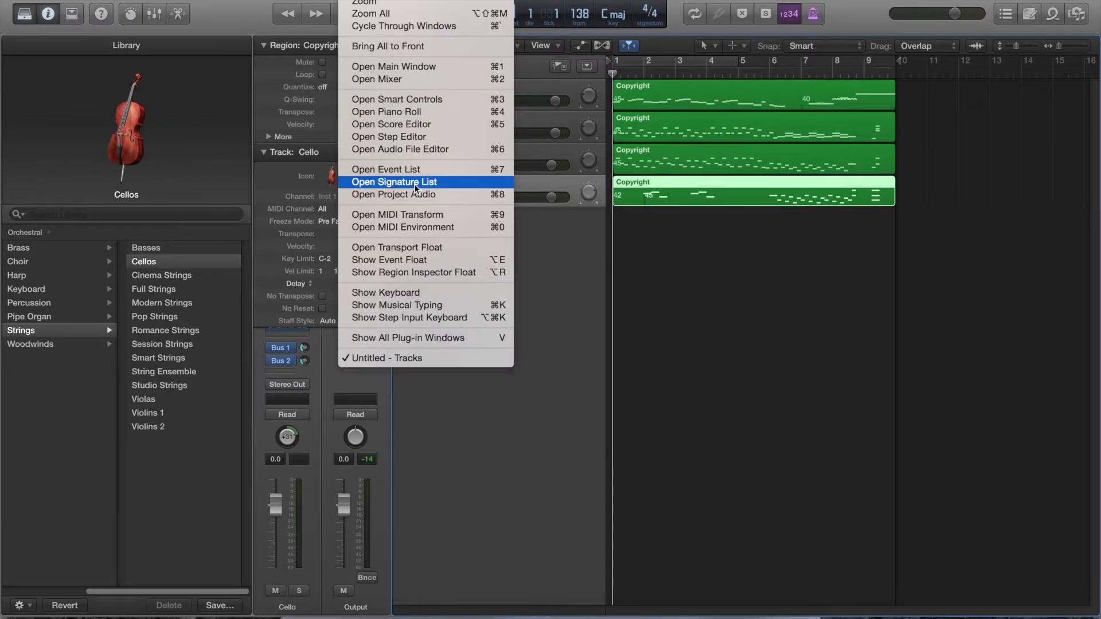
{"action": "left_click", "coordinate": [427, 170]}
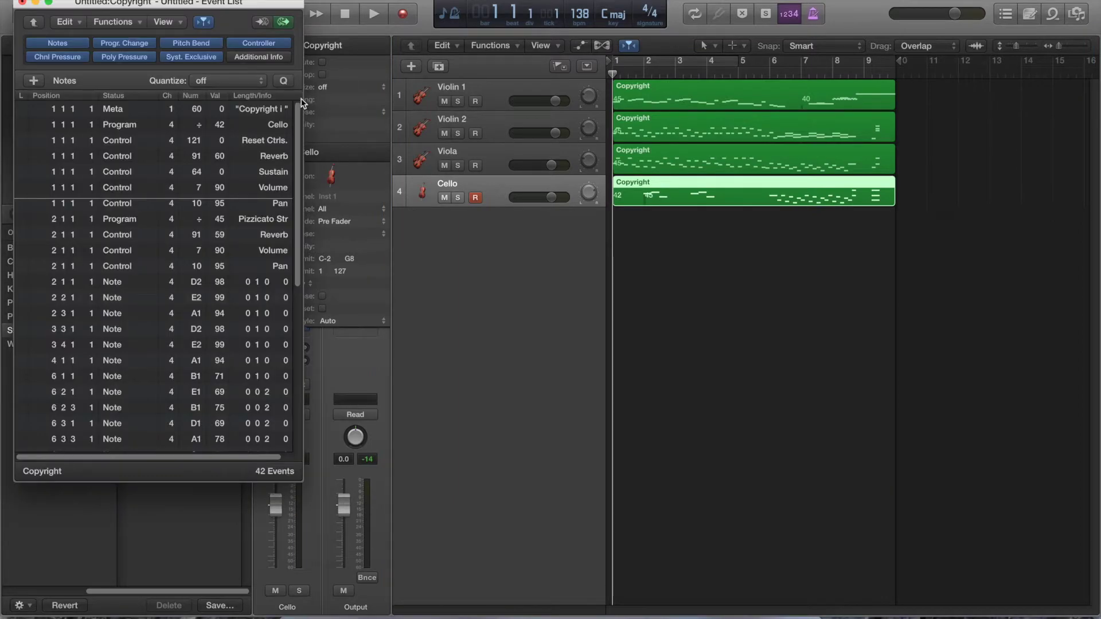
{"action": "left_click_drag", "start_coordinate": [302, 102], "coordinate": [352, 143]}
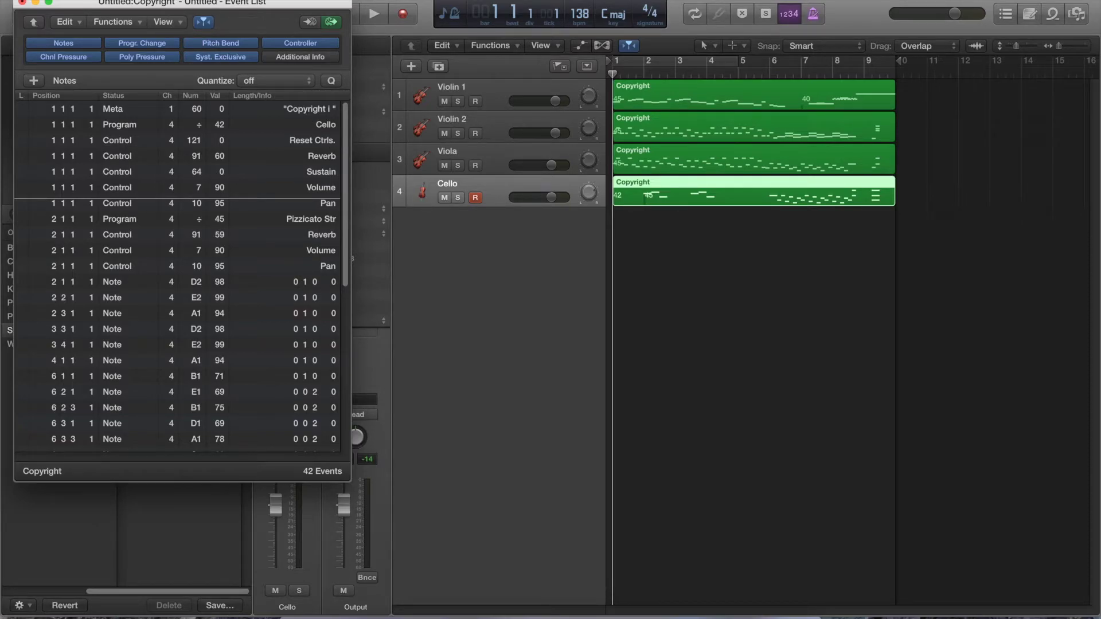
{"action": "left_click", "coordinate": [170, 23]}
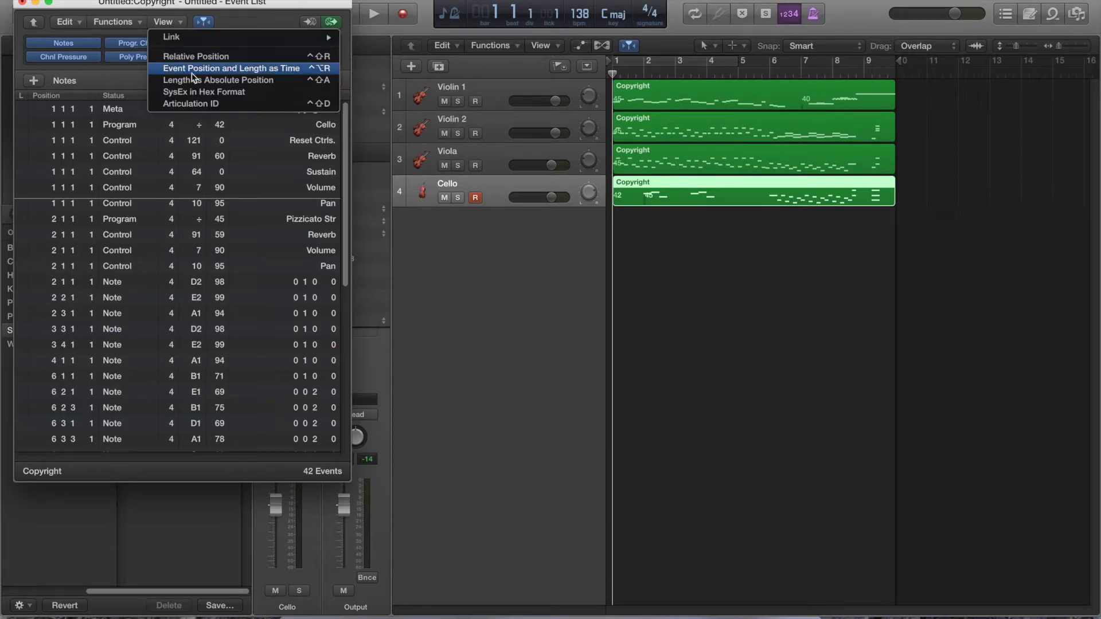
{"action": "left_click", "coordinate": [189, 104]}
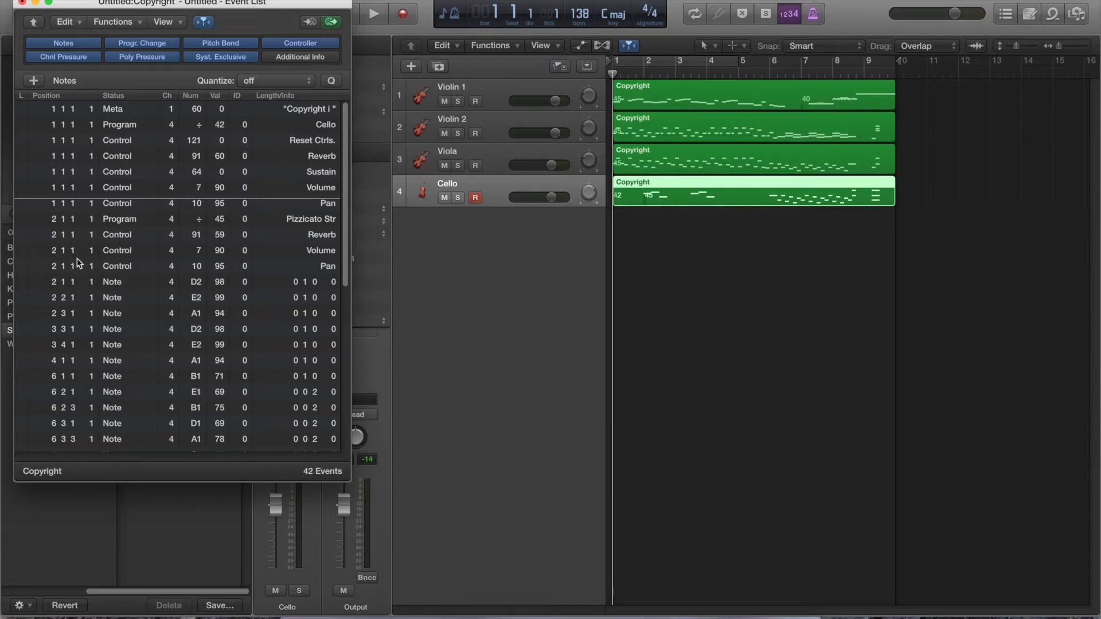
- Select all Cello notes from bar 2 to the last one and set their articulation ID to 3
{"action": "left_click", "coordinate": [133, 285]}
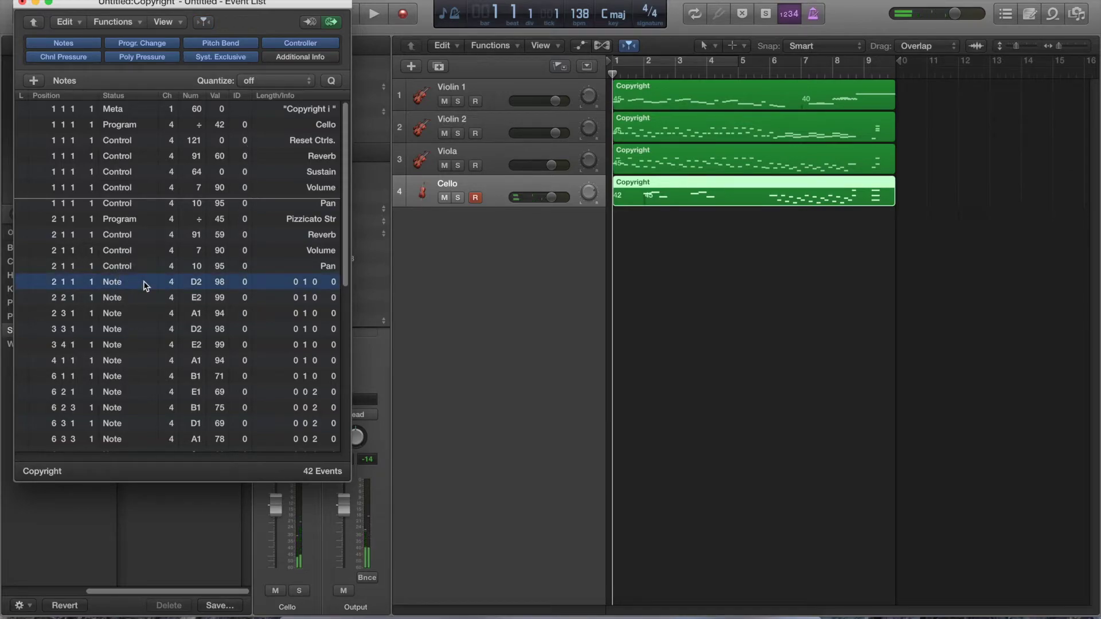
{"action": "left_click", "coordinate": [244, 284]}
{"action": "left_click_drag", "start_coordinate": [244, 284], "coordinate": [244, 282]}
{"action": "scroll", "coordinate": [245, 289], "scroll_direction": "down", "scroll_amount": 5}
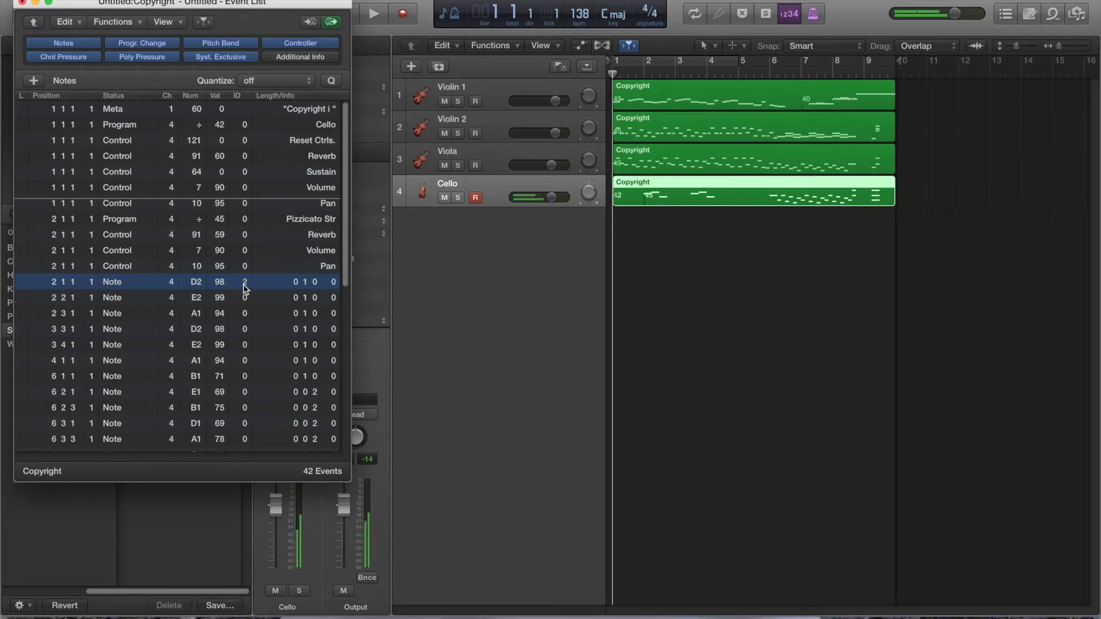
{"action": "left_click", "coordinate": [135, 282]}
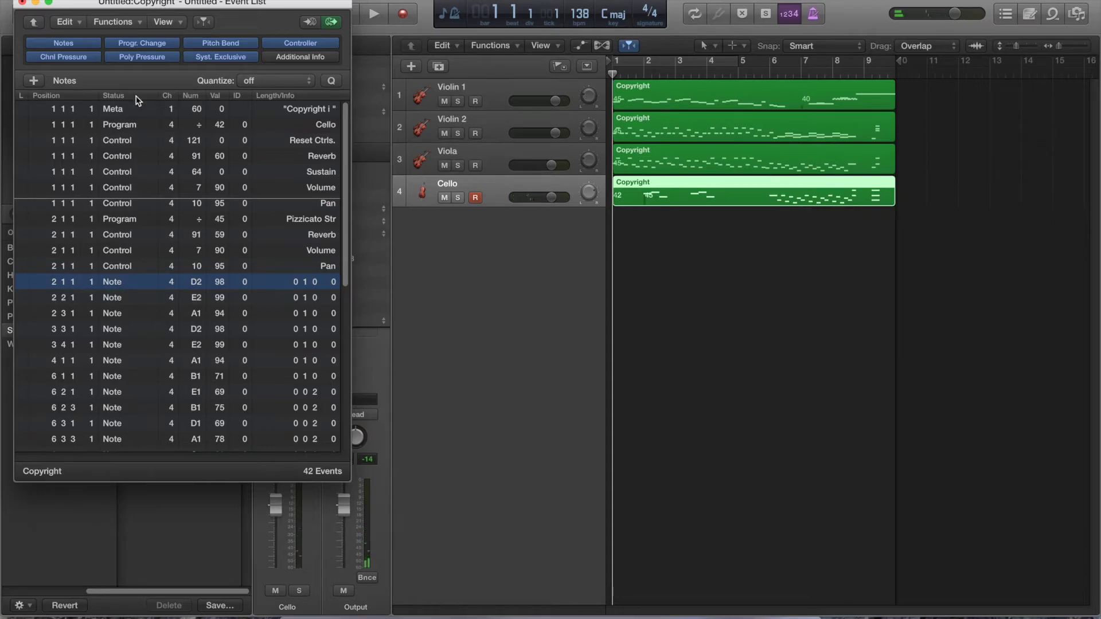
{"action": "left_click", "coordinate": [133, 281]}
{"action": "scroll", "coordinate": [129, 325], "scroll_direction": "down", "scroll_amount": 7}
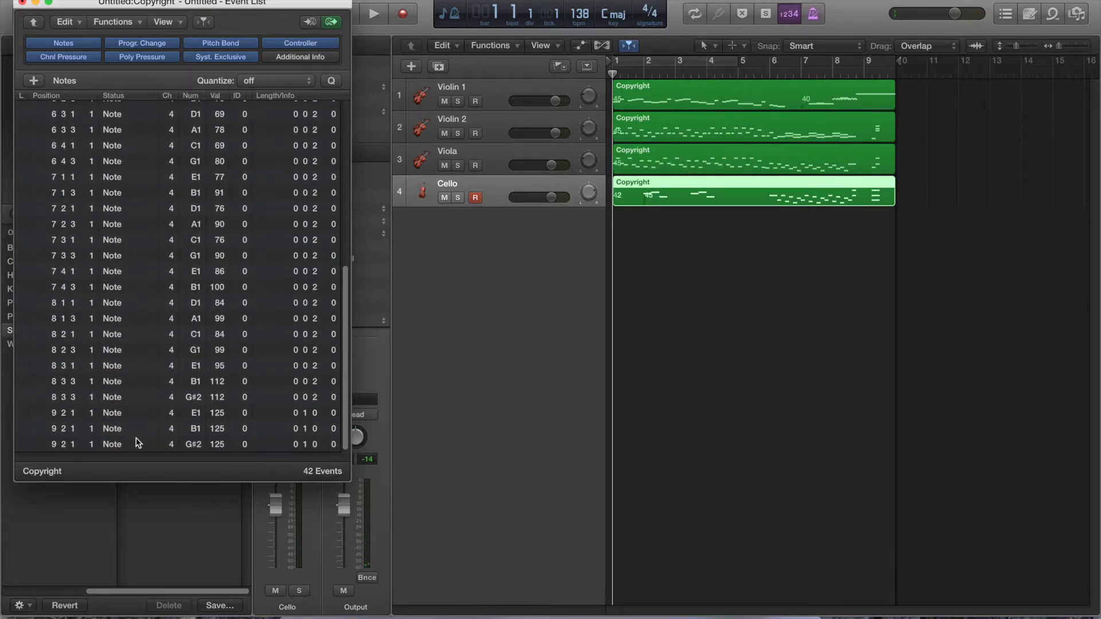
{"action": "left_click", "coordinate": [133, 441], "text": "shift"}
{"action": "scroll", "coordinate": [159, 339], "scroll_direction": "up", "scroll_amount": 7}
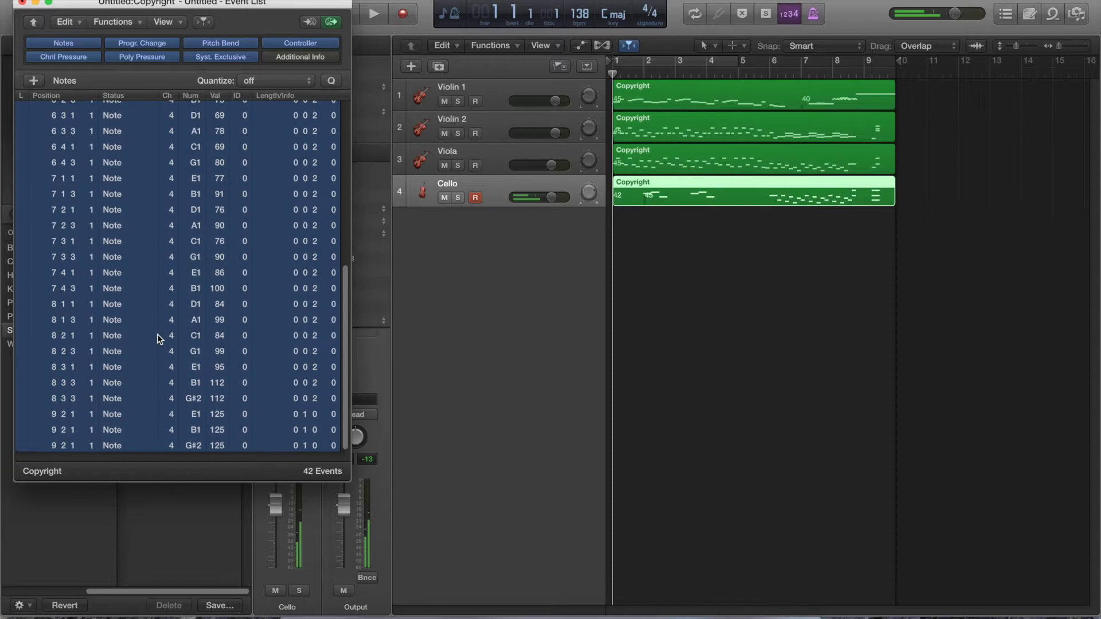
{"action": "scroll", "coordinate": [159, 339], "scroll_direction": "down", "scroll_amount": 1}
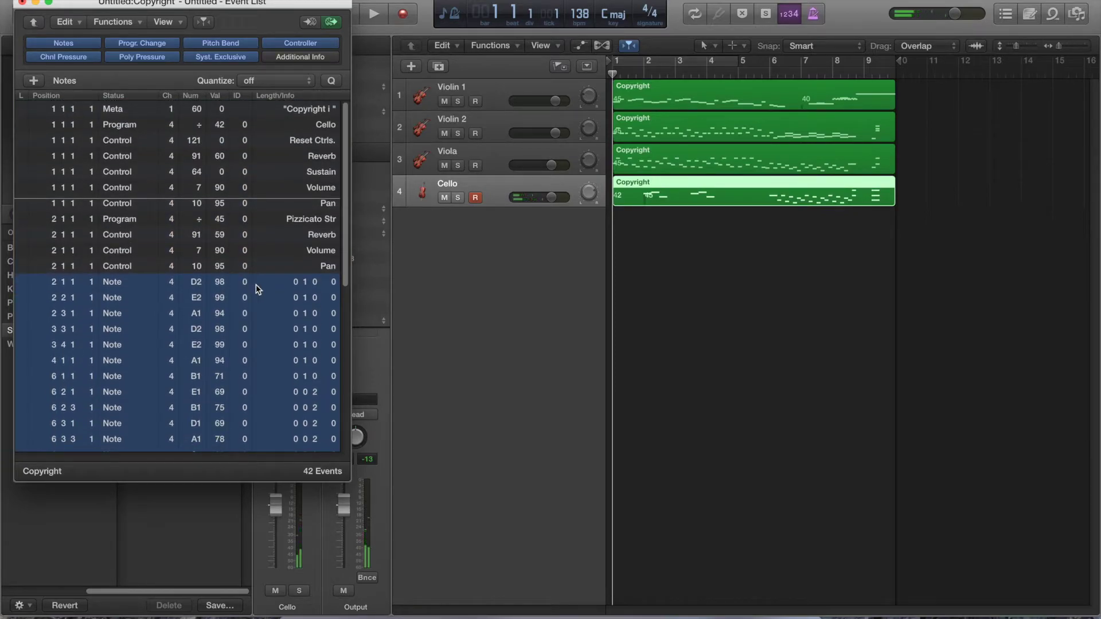
{"action": "left_click_drag", "start_coordinate": [251, 281], "coordinate": [251, 275]}
- Audition the Cello track in solo from the start, then unsolo it, return the playhead to bar 1 and close the Event List
{"action": "left_click", "coordinate": [457, 198]}
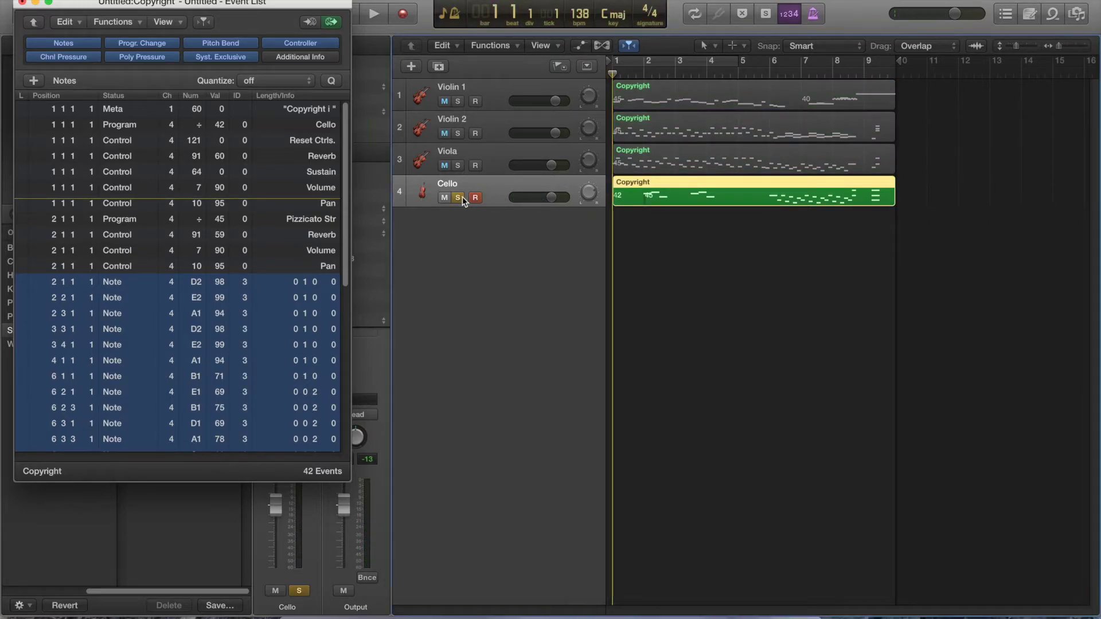
{"action": "key", "text": "space"}
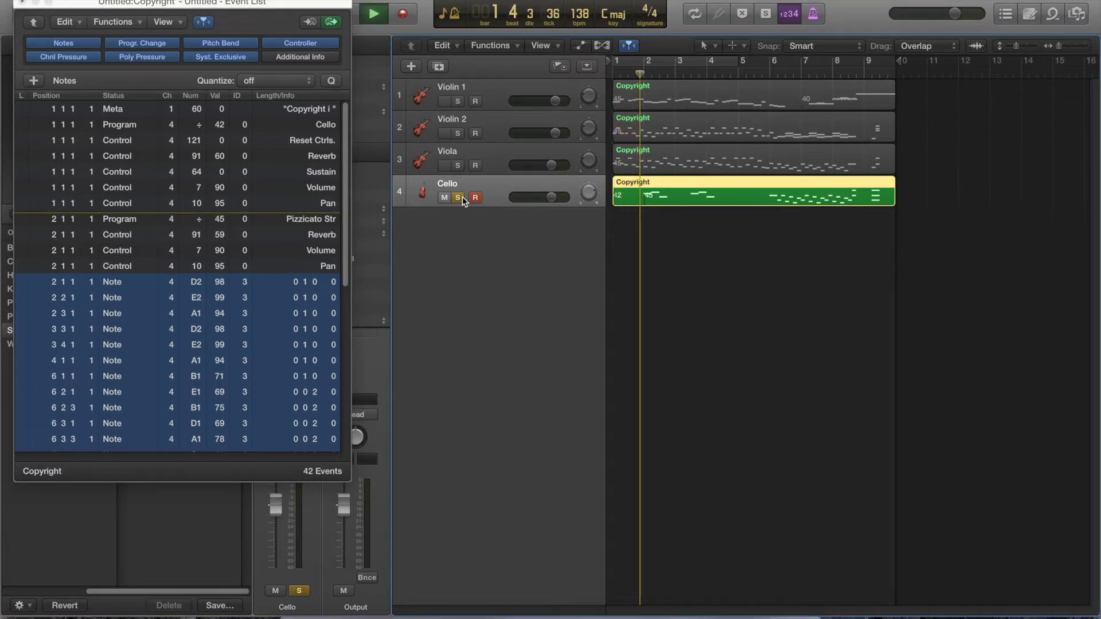
{"action": "key", "text": "space"}
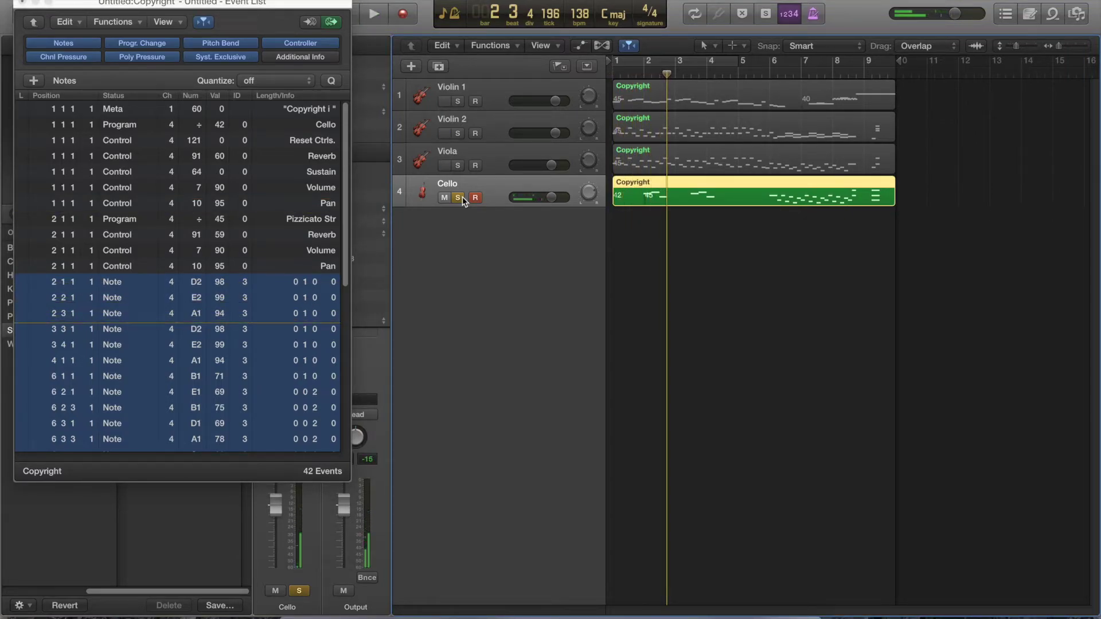
{"action": "left_click", "coordinate": [458, 198]}
{"action": "left_click_drag", "start_coordinate": [667, 74], "coordinate": [612, 73]}
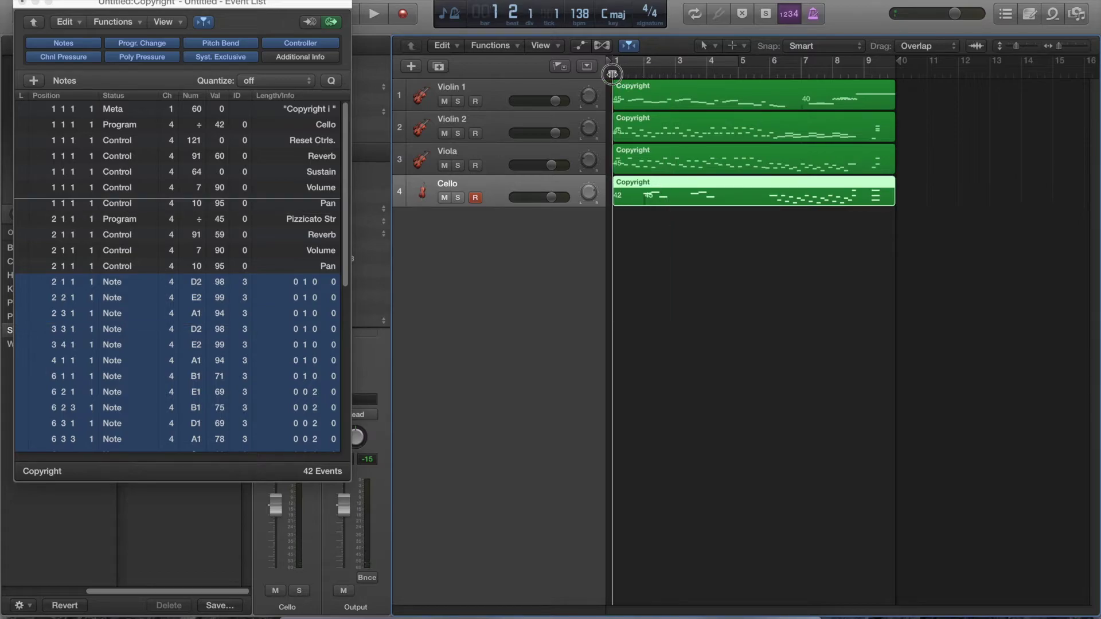
{"action": "left_click", "coordinate": [22, 2]}
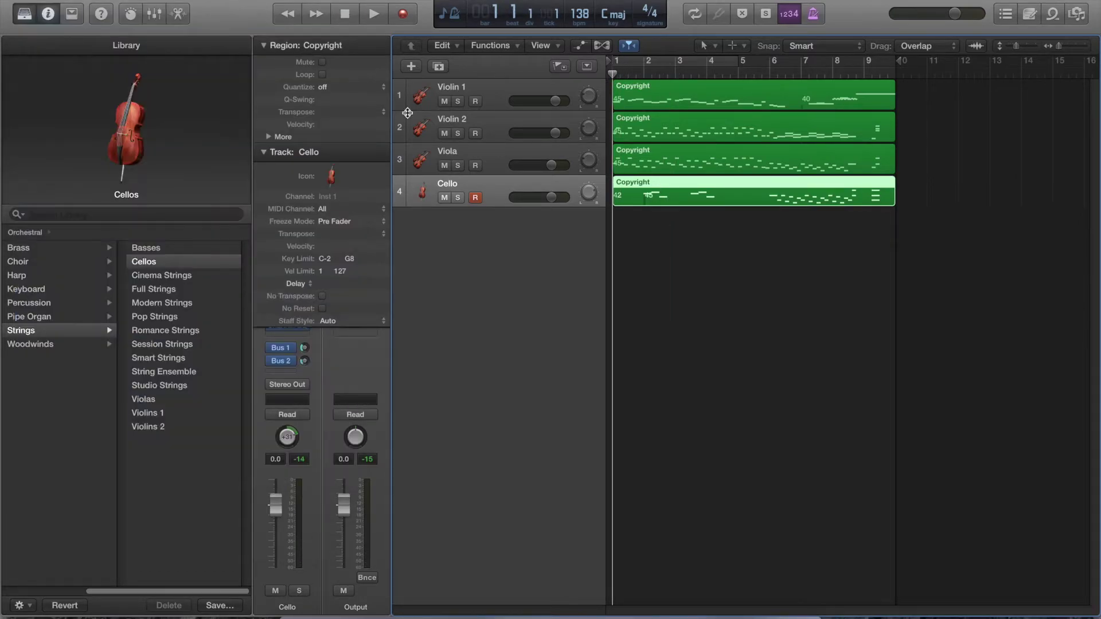
- Open the Event List for the Viola track
{"action": "left_click", "coordinate": [493, 156]}
{"action": "left_click", "coordinate": [321, 1]}
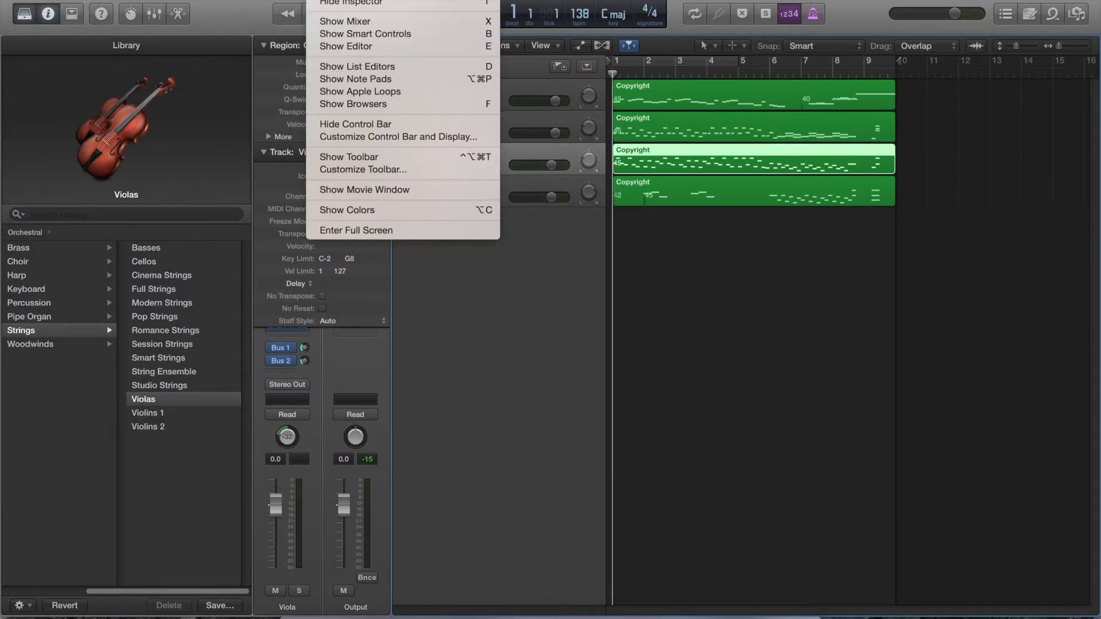
{"action": "mouse_move", "coordinate": [360, 1]}
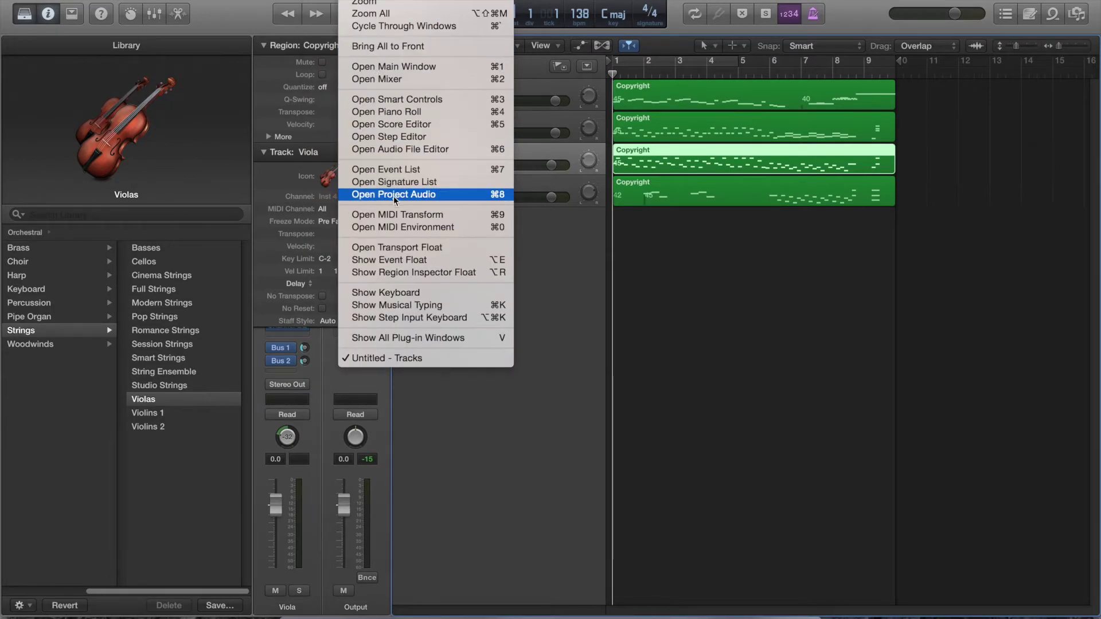
{"action": "left_click", "coordinate": [395, 170]}
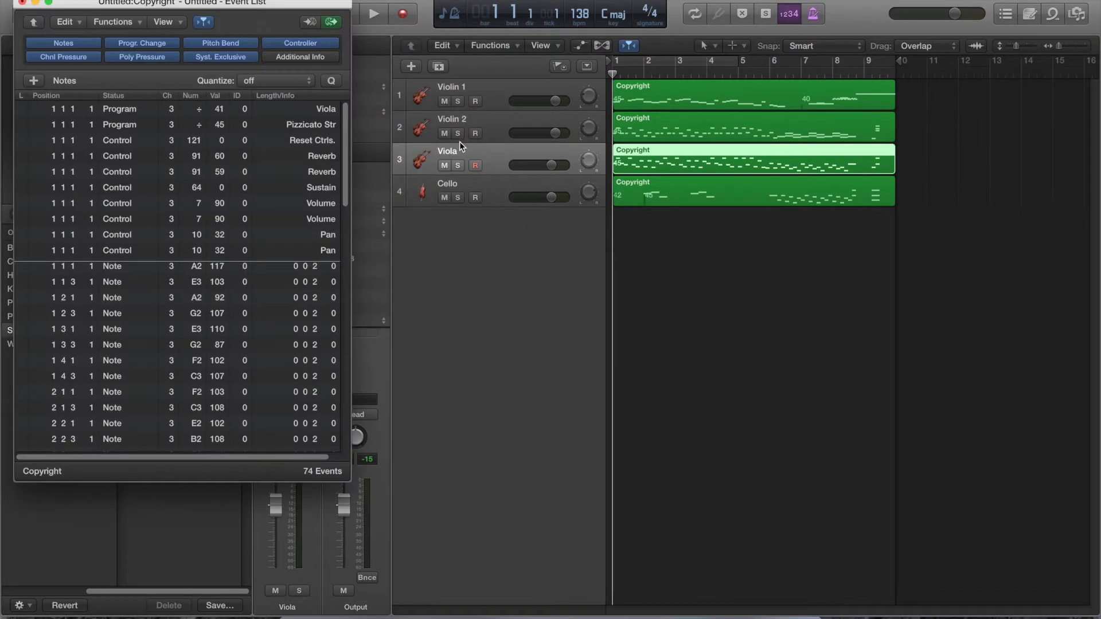
{"action": "scroll", "coordinate": [249, 287], "scroll_direction": "up", "scroll_amount": 1}
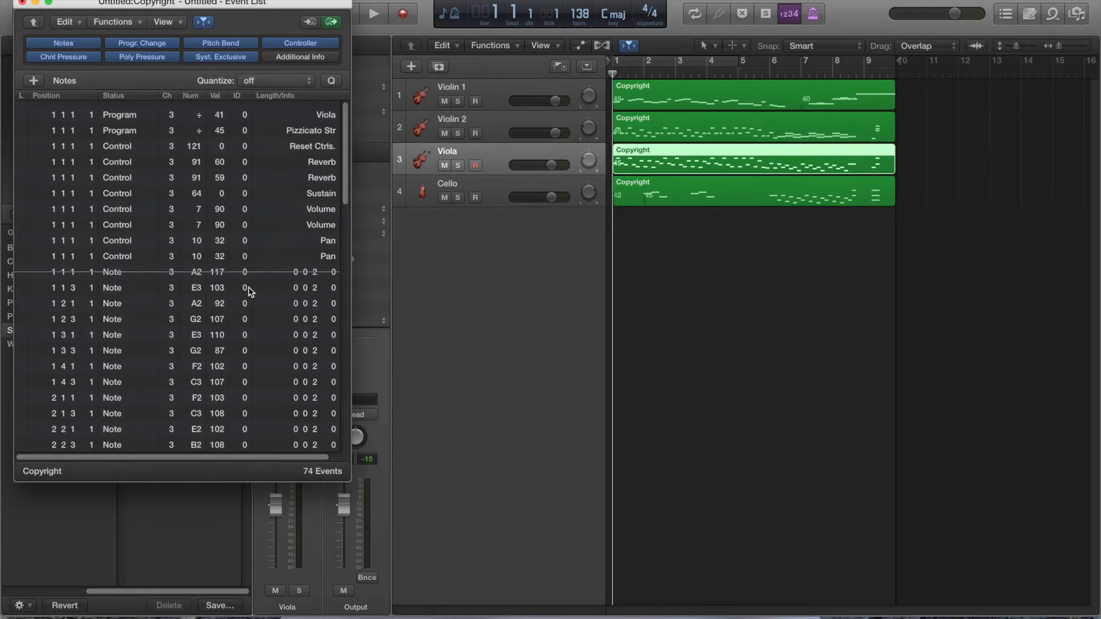
- Select every Viola note from bar 1 to the end, raise their articulation ID together, and close the Event List
{"action": "left_click", "coordinate": [116, 264]}
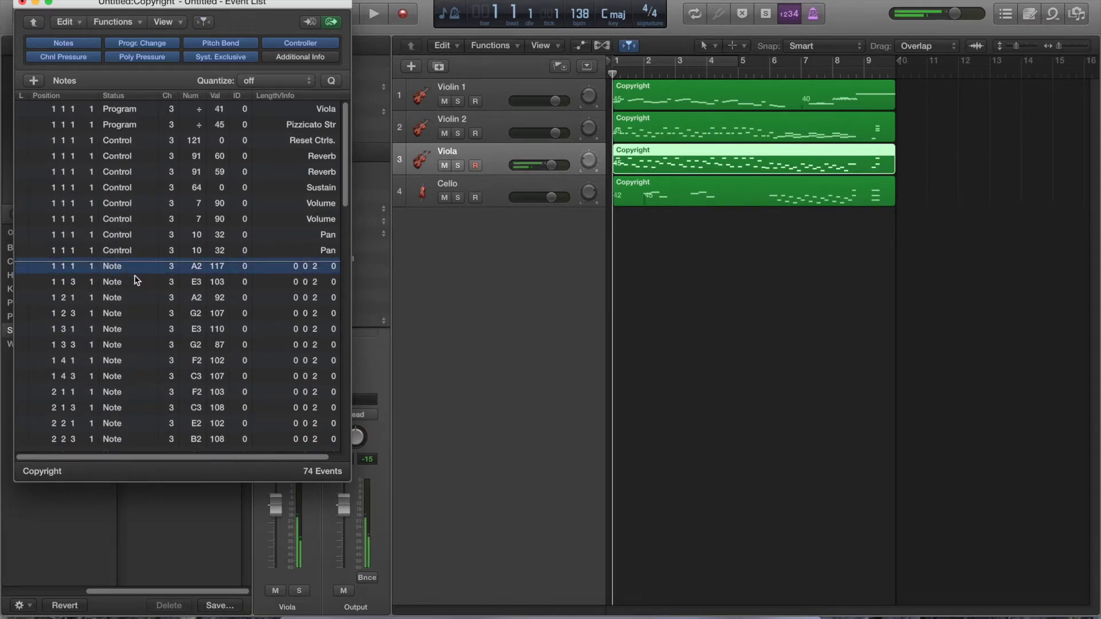
{"action": "scroll", "coordinate": [136, 296], "scroll_direction": "down", "scroll_amount": 15}
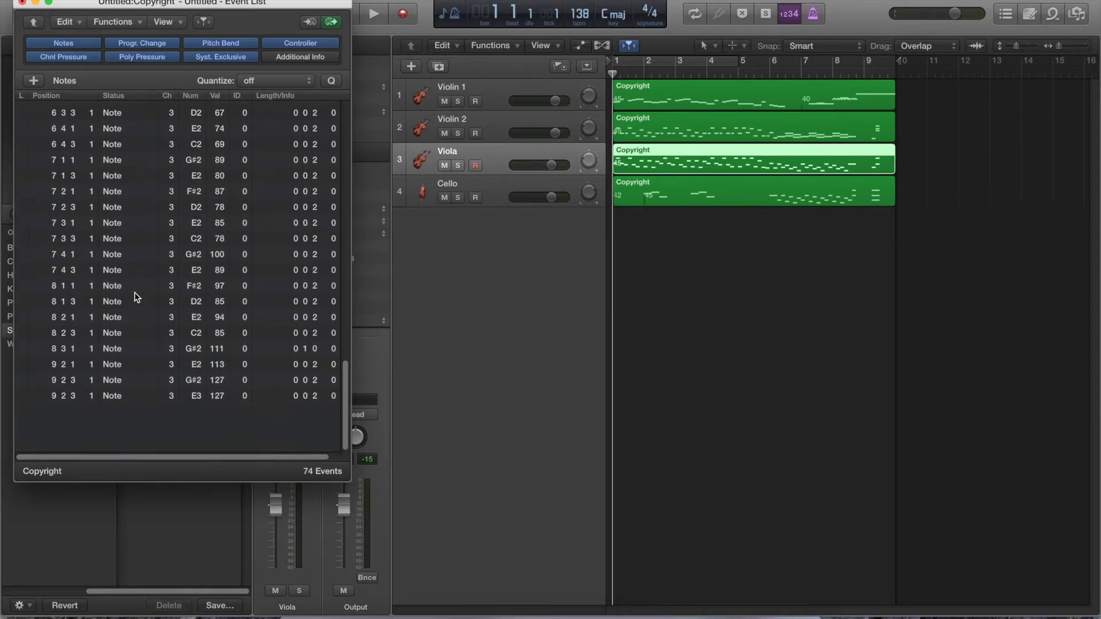
{"action": "left_click", "coordinate": [129, 447], "text": "shift"}
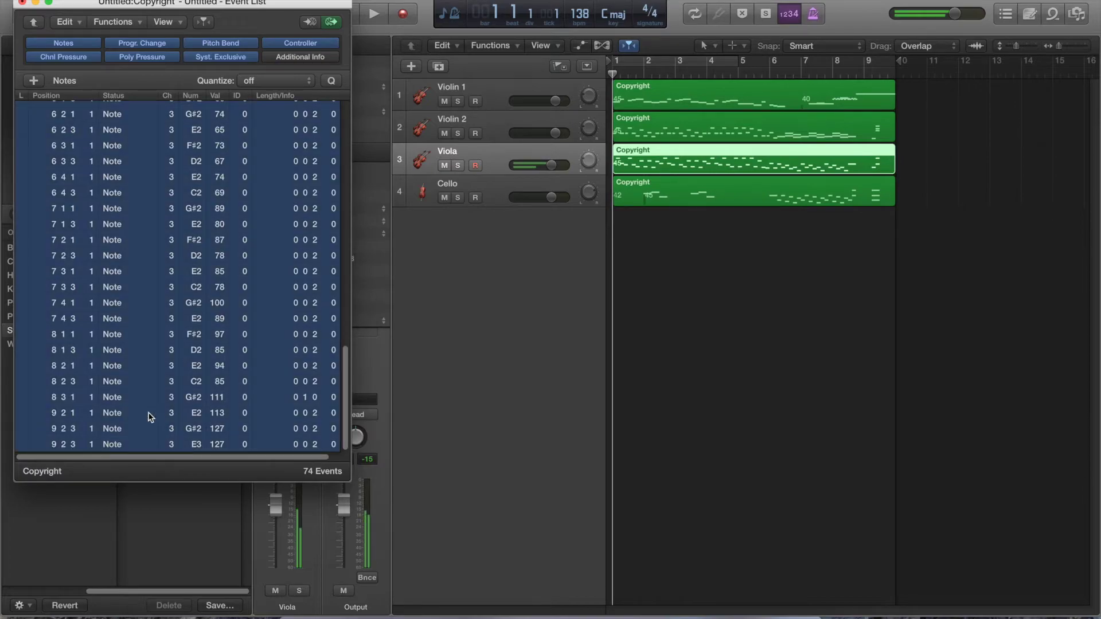
{"action": "scroll", "coordinate": [280, 262], "scroll_direction": "up", "scroll_amount": 15}
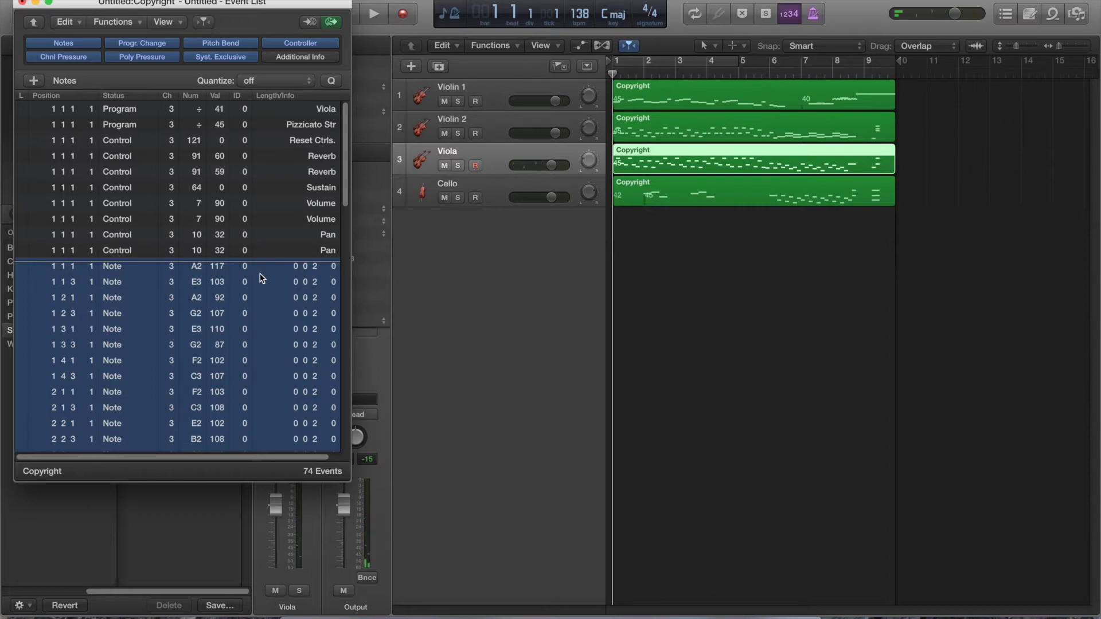
{"action": "left_click_drag", "start_coordinate": [257, 270], "coordinate": [257, 252]}
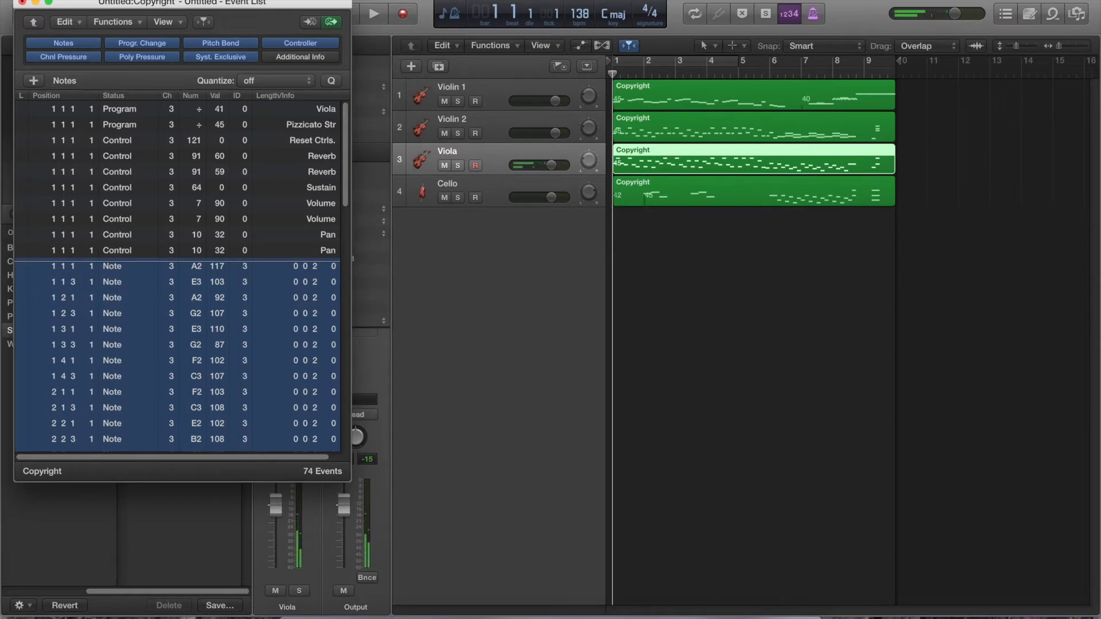
{"action": "left_click", "coordinate": [22, 2]}
- Open the Event List for the Violin 2 track
{"action": "left_click", "coordinate": [486, 119]}
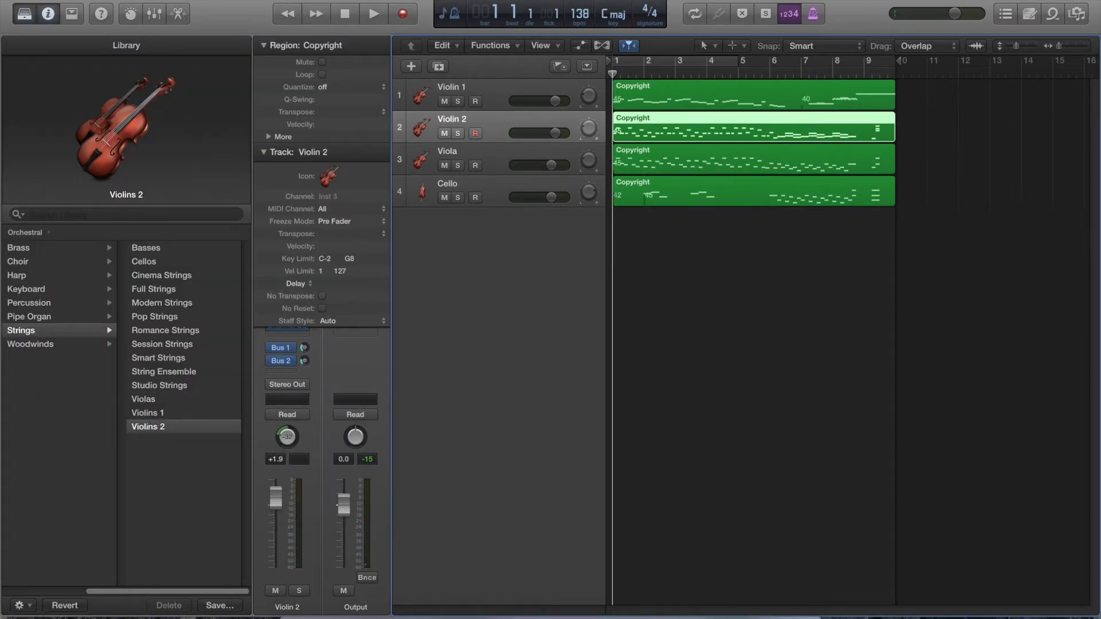
{"action": "left_click", "coordinate": [325, 0]}
{"action": "mouse_move", "coordinate": [344, 2]}
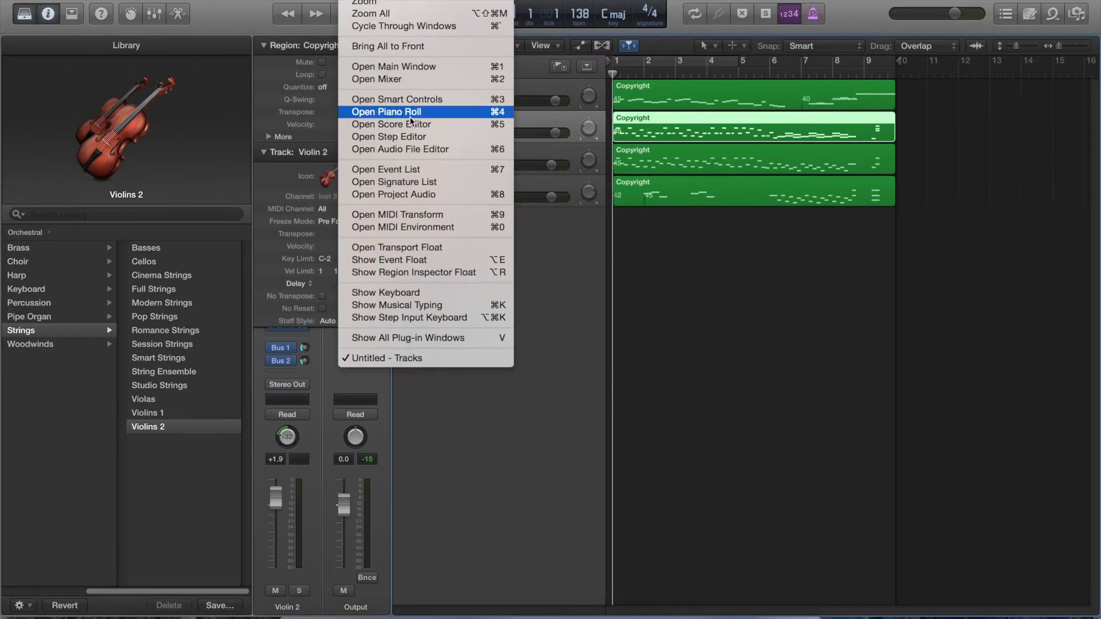
{"action": "left_click", "coordinate": [407, 170]}
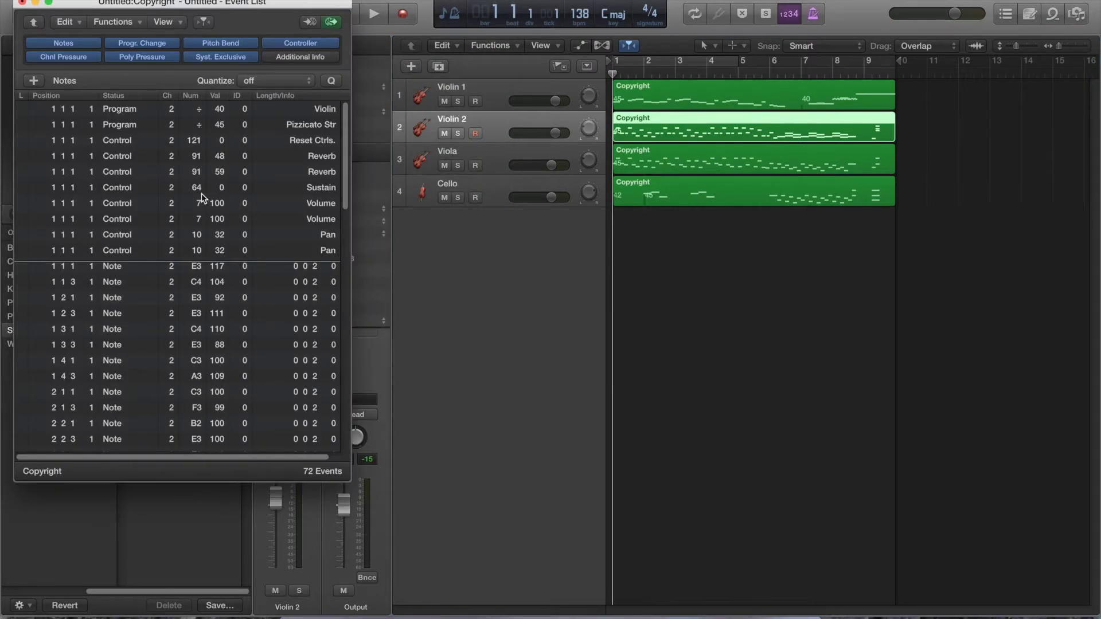
- Select every Violin 2 note from bar 1 to the end, set their articulation ID to 3, and close the Event List
{"action": "left_click", "coordinate": [150, 266]}
{"action": "scroll", "coordinate": [148, 364], "scroll_direction": "down", "scroll_amount": 15}
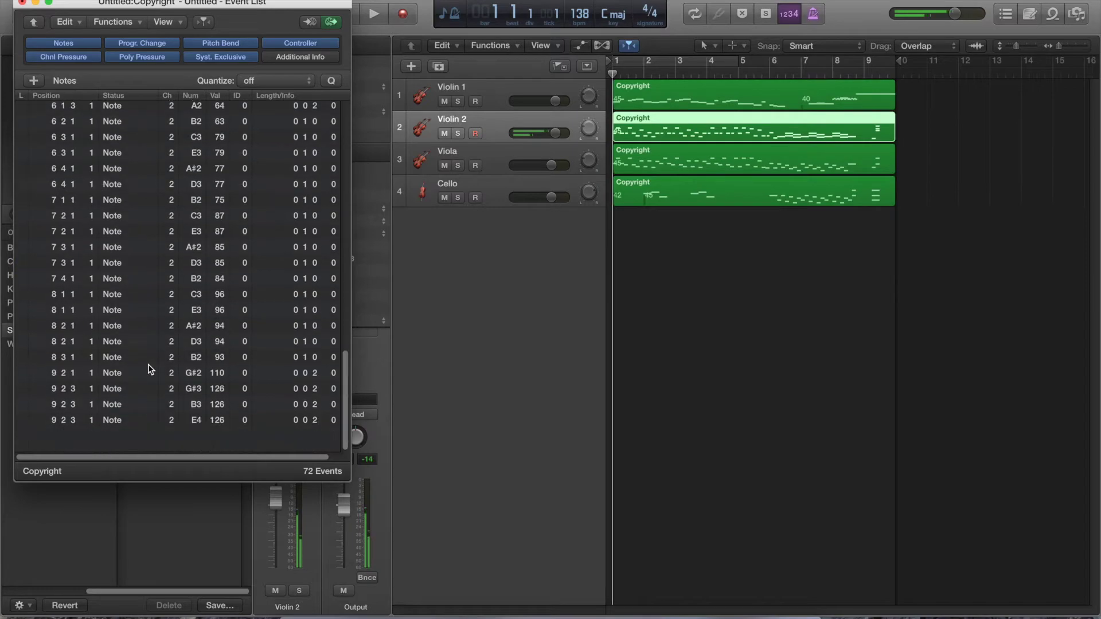
{"action": "left_click", "coordinate": [132, 445], "text": "shift"}
{"action": "scroll", "coordinate": [224, 344], "scroll_direction": "up", "scroll_amount": 15}
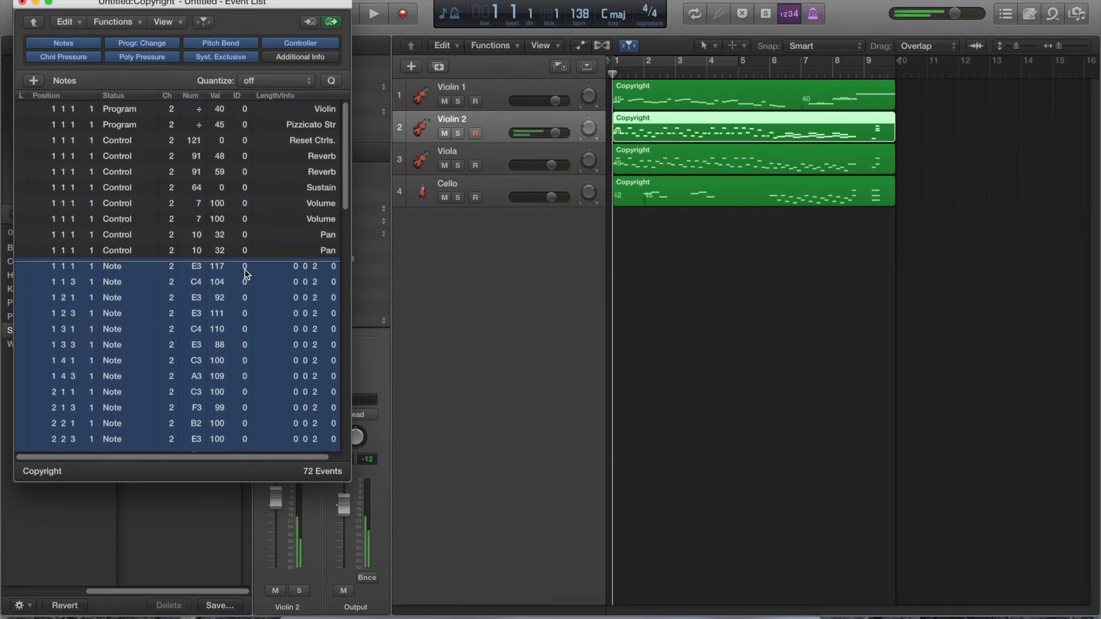
{"action": "left_click_drag", "start_coordinate": [245, 270], "coordinate": [245, 268]}
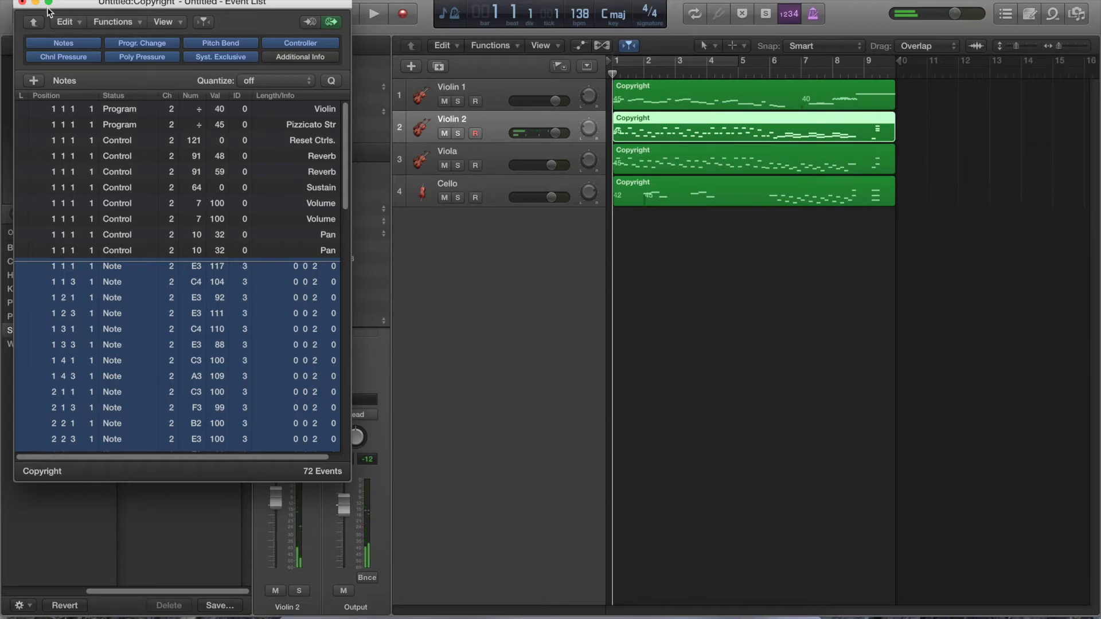
{"action": "left_click", "coordinate": [23, 3]}
- Open the Event List for the Violin 1 track
{"action": "left_click", "coordinate": [490, 84]}
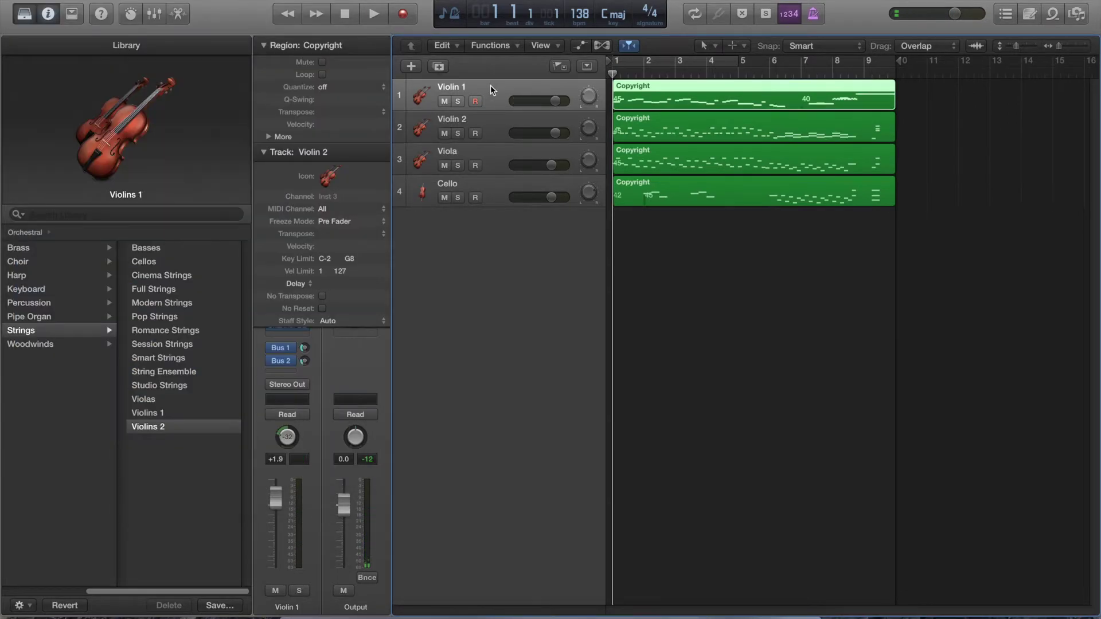
{"action": "left_click", "coordinate": [360, 1]}
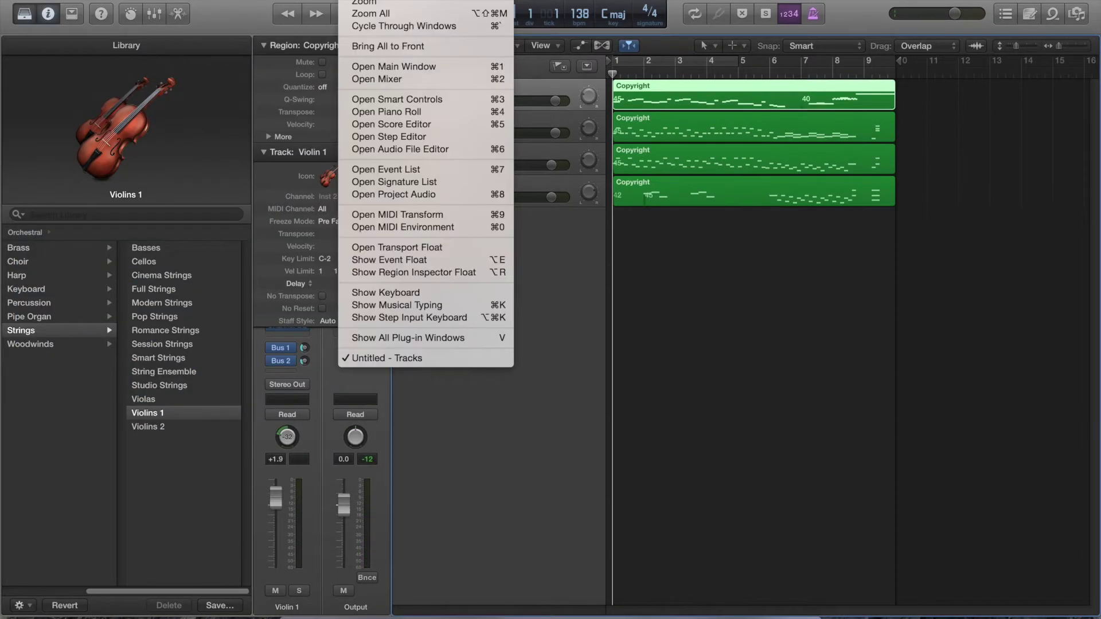
{"action": "left_click", "coordinate": [408, 170]}
{"action": "left_click", "coordinate": [408, 170]}
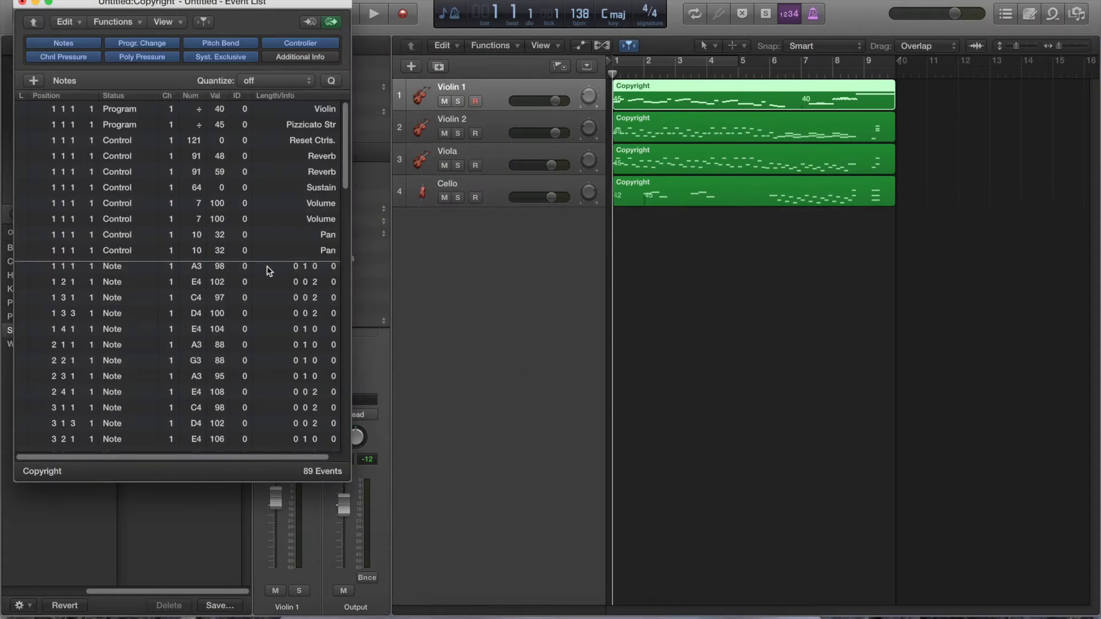
- Select every Violin 1 note from bar 1 to the end and set their articulation ID to 3
{"action": "left_click", "coordinate": [255, 267]}
{"action": "scroll", "coordinate": [261, 313], "scroll_direction": "down", "scroll_amount": 20}
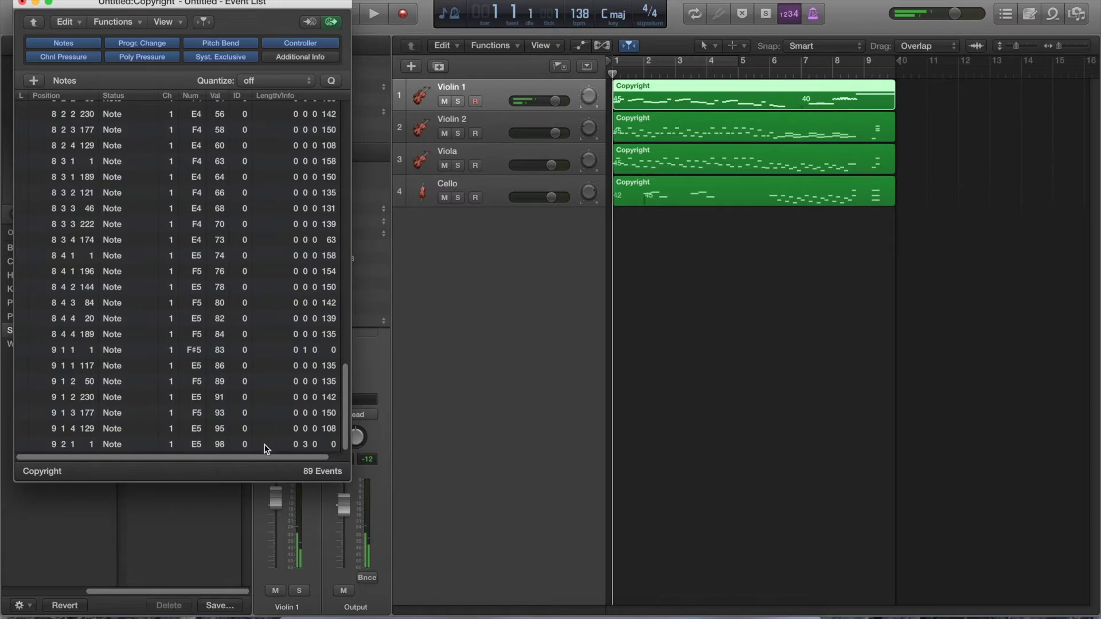
{"action": "left_click", "coordinate": [262, 445], "text": "shift"}
{"action": "scroll", "coordinate": [242, 433], "scroll_direction": "up", "scroll_amount": 15}
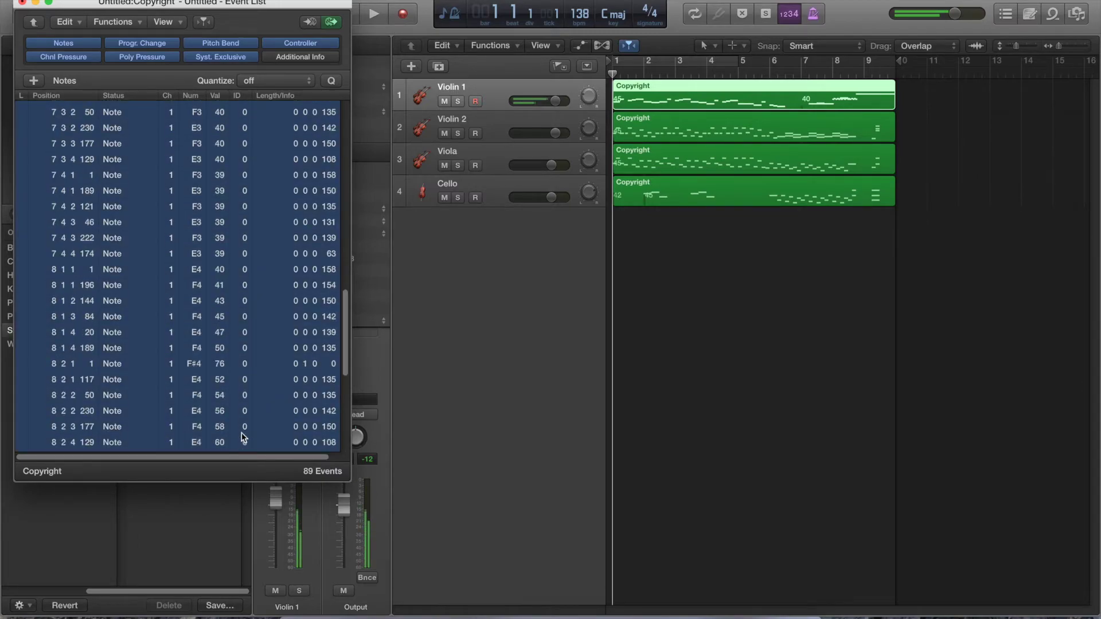
{"action": "scroll", "coordinate": [239, 318], "scroll_direction": "down", "scroll_amount": 3}
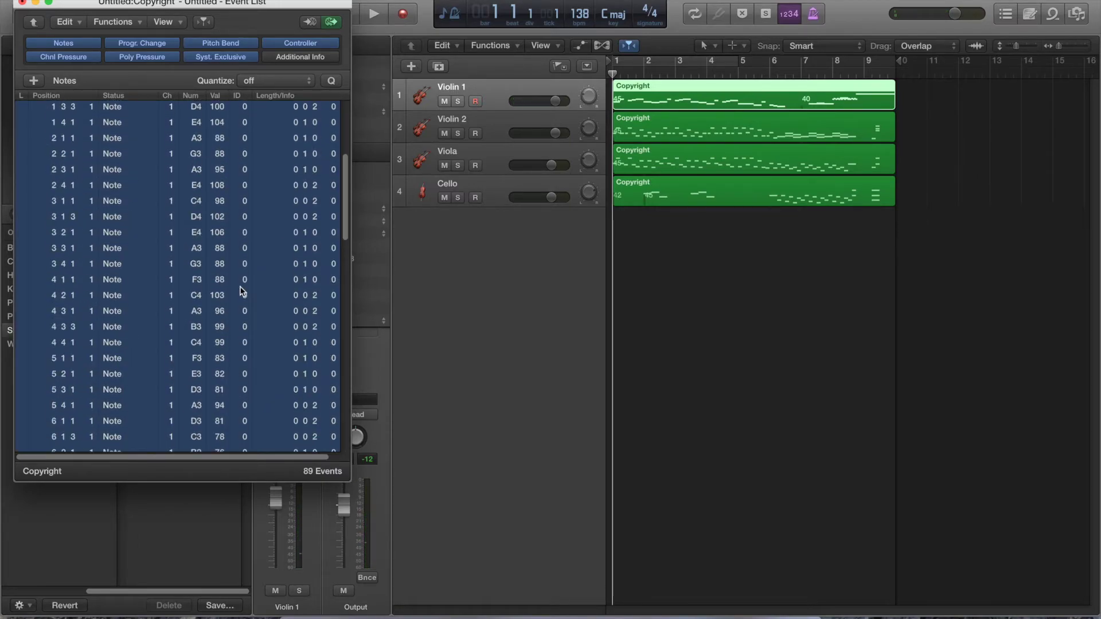
{"action": "scroll", "coordinate": [239, 292], "scroll_direction": "up", "scroll_amount": 3}
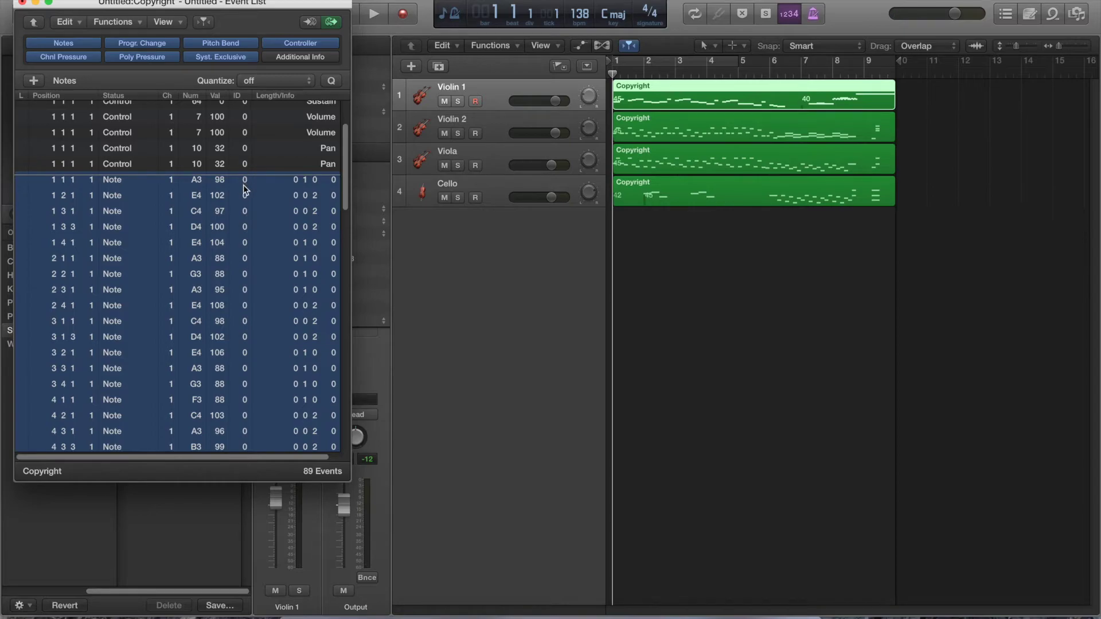
{"action": "left_click_drag", "start_coordinate": [243, 185], "coordinate": [244, 172]}
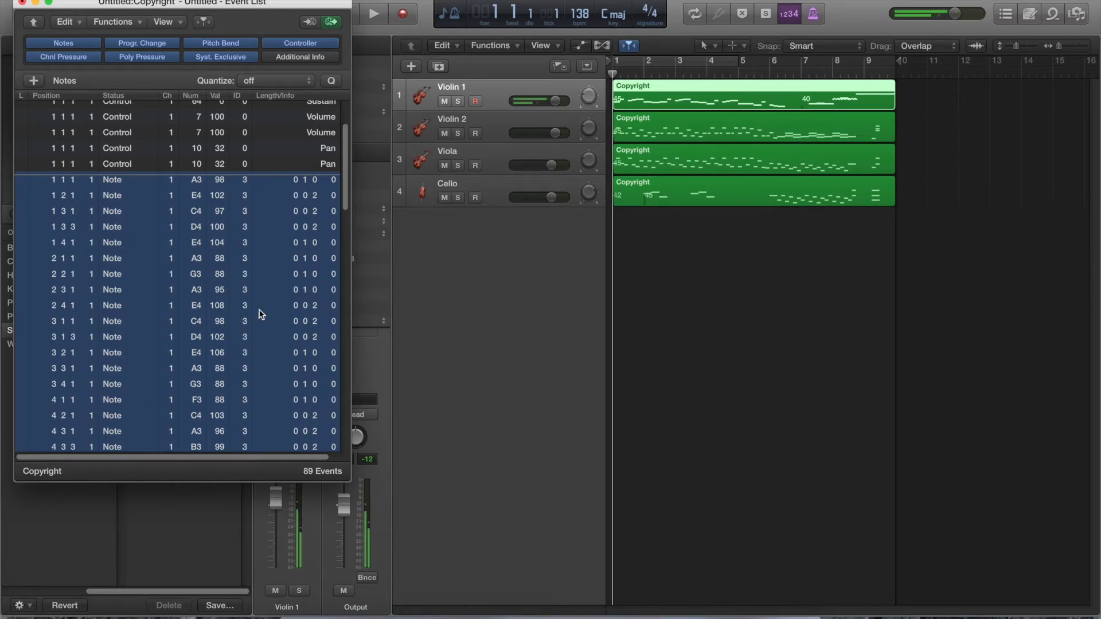
- Review the Violin 1 events from the end back to the written-out trill notes starting in bar 7
{"action": "scroll", "coordinate": [259, 314], "scroll_direction": "down", "scroll_amount": 15}
{"action": "left_click", "coordinate": [259, 369]}
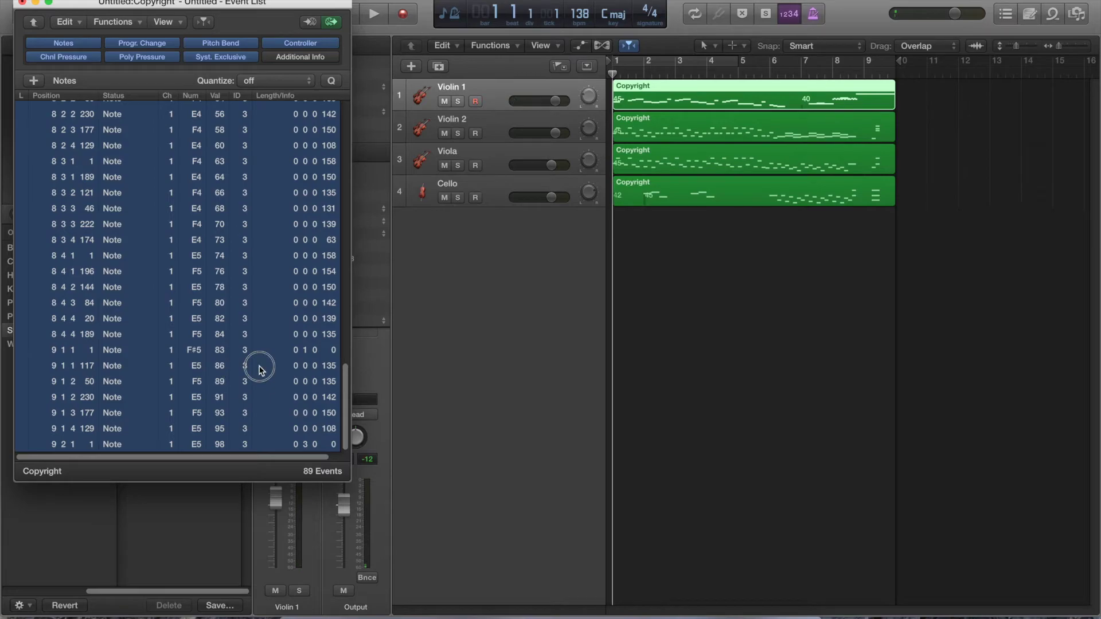
{"action": "scroll", "coordinate": [259, 368], "scroll_direction": "up", "scroll_amount": 3}
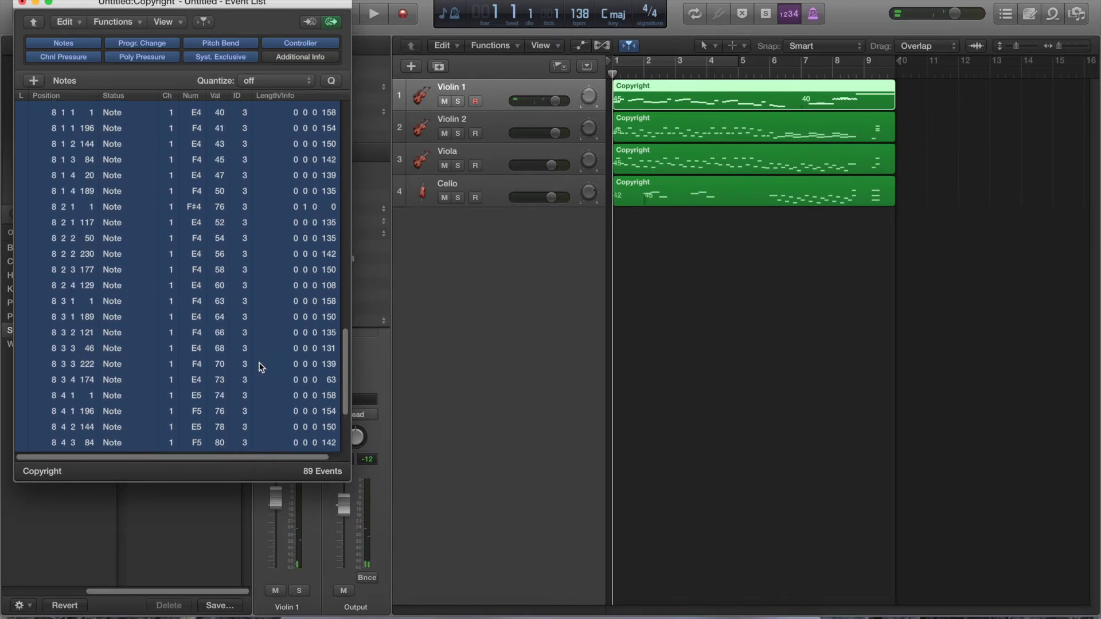
{"action": "scroll", "coordinate": [259, 367], "scroll_direction": "up", "scroll_amount": 7}
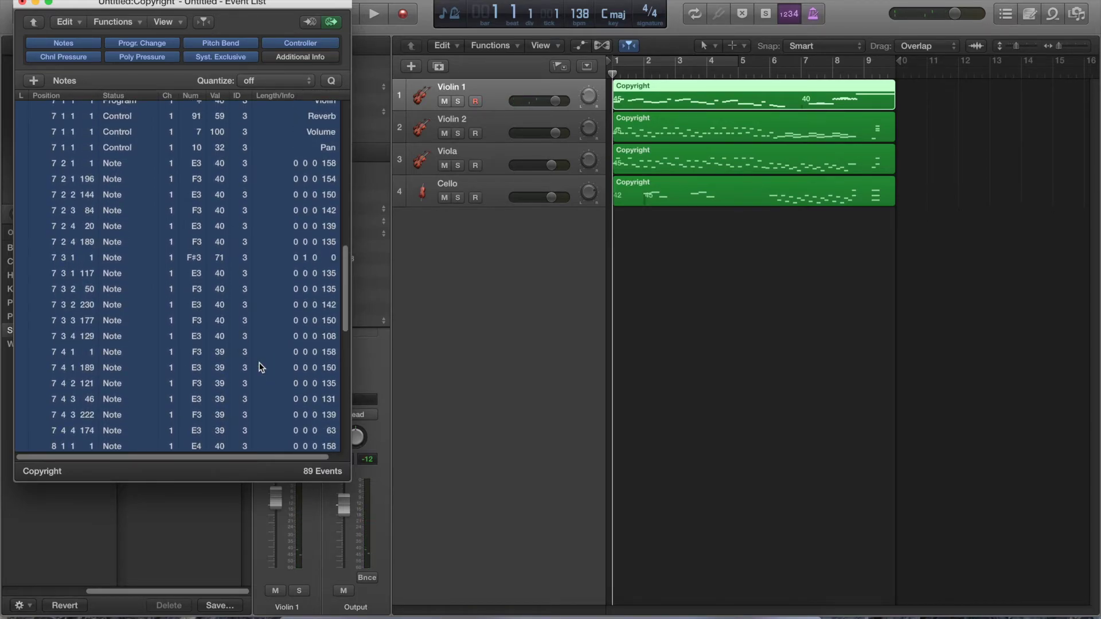
{"action": "scroll", "coordinate": [259, 367], "scroll_direction": "up", "scroll_amount": 1}
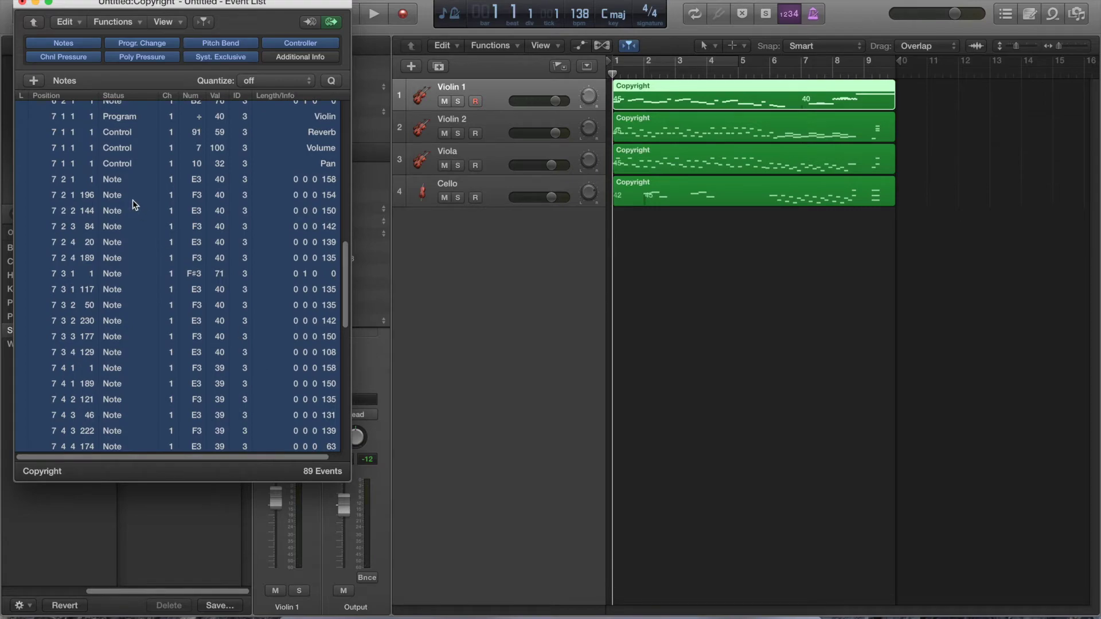
{"action": "left_click", "coordinate": [133, 195]}
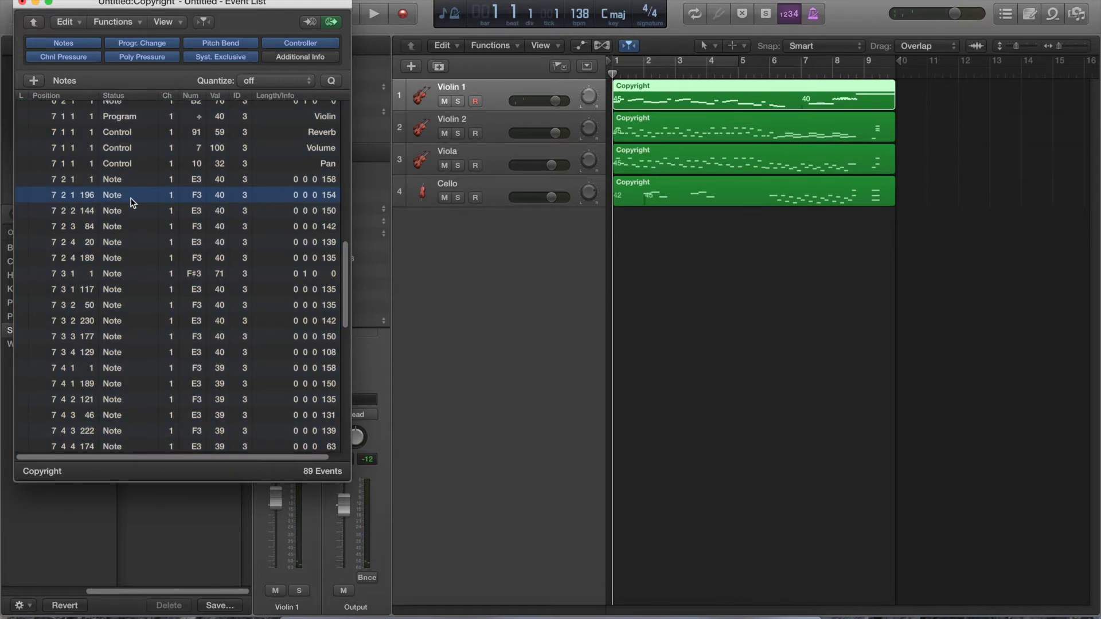
- Switch to Sibelius and examine the Violin 1 trills on page 2 of the score up close
{"action": "left_click", "coordinate": [482, 616]}
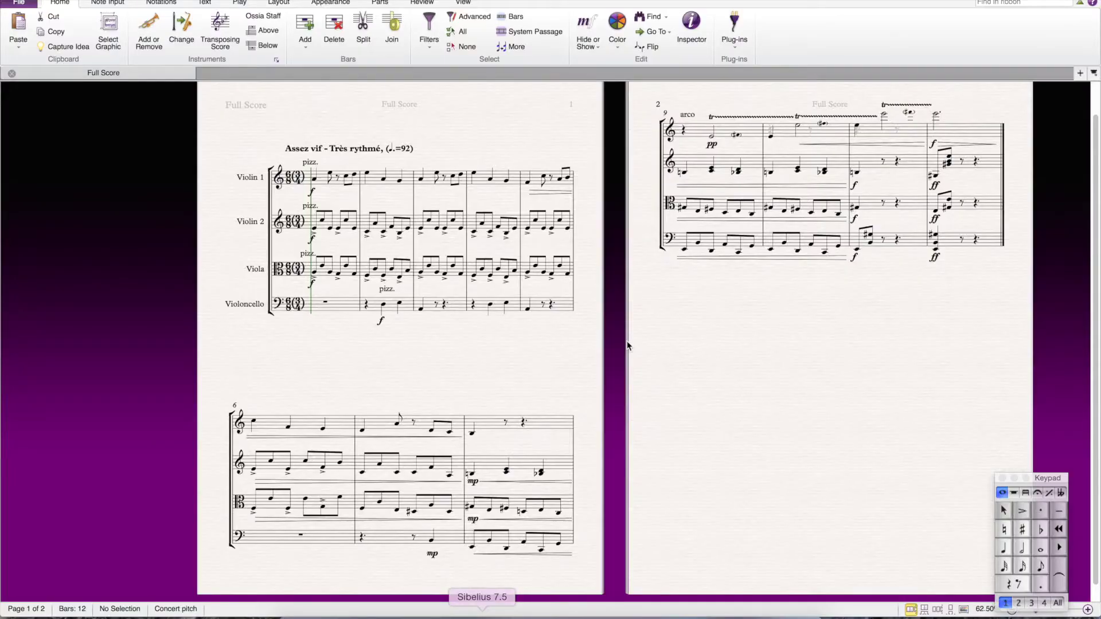
{"action": "key", "text": "super+equal"}
{"action": "key", "text": "super+equal"}
{"action": "key", "text": "super+equal"}
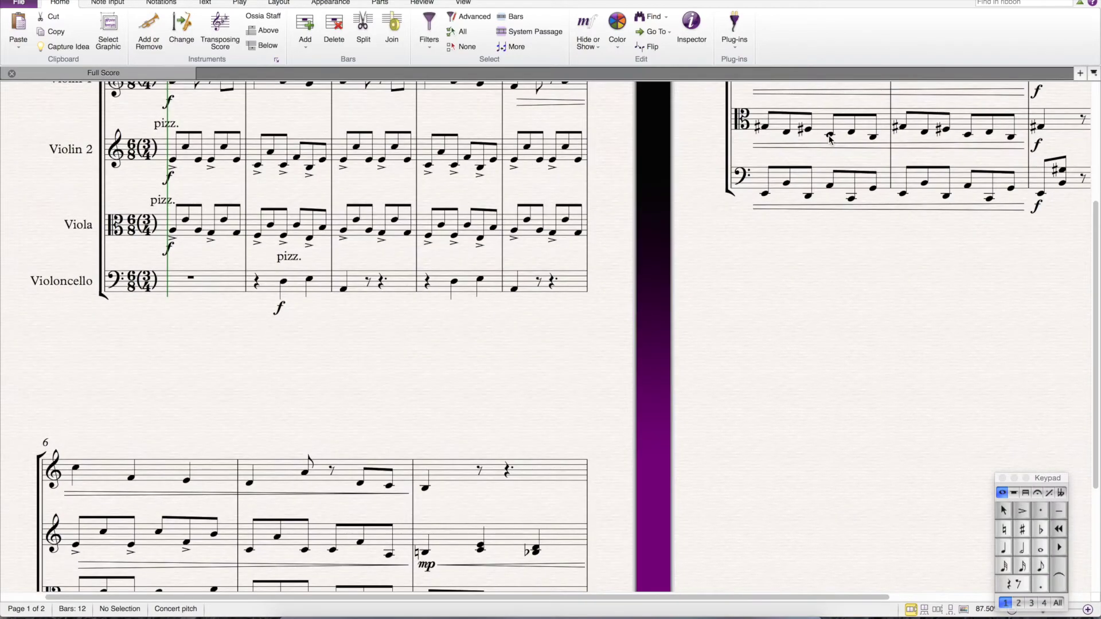
{"action": "scroll", "coordinate": [831, 140], "scroll_direction": "up", "scroll_amount": 6}
{"action": "scroll", "coordinate": [831, 140], "scroll_direction": "right", "scroll_amount": 8}
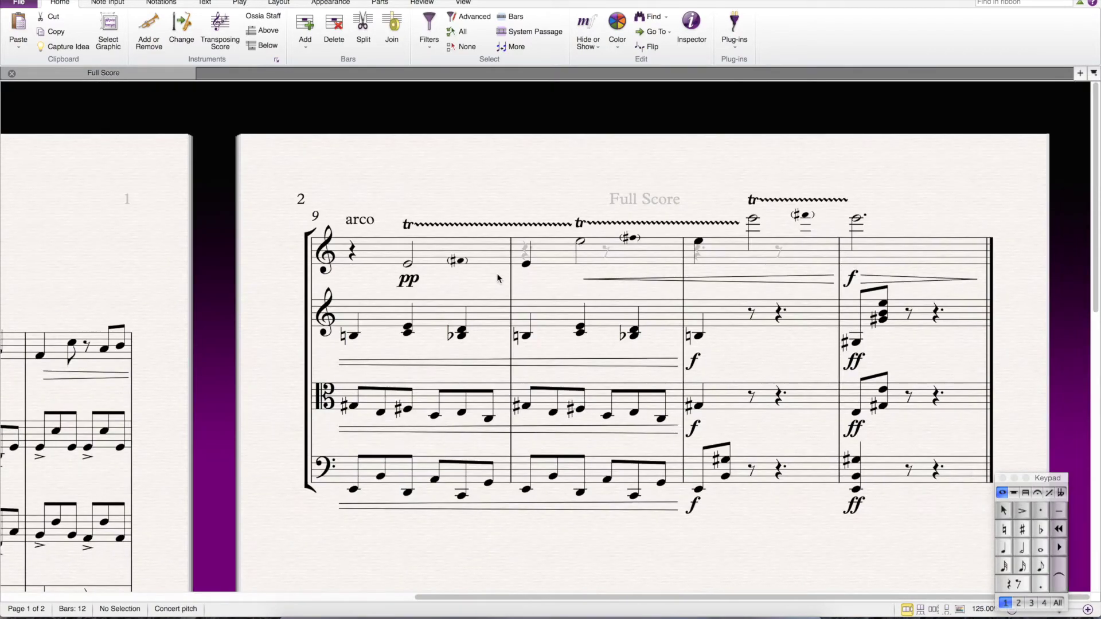
{"action": "left_click", "coordinate": [462, 262]}
{"action": "left_click", "coordinate": [462, 284]}
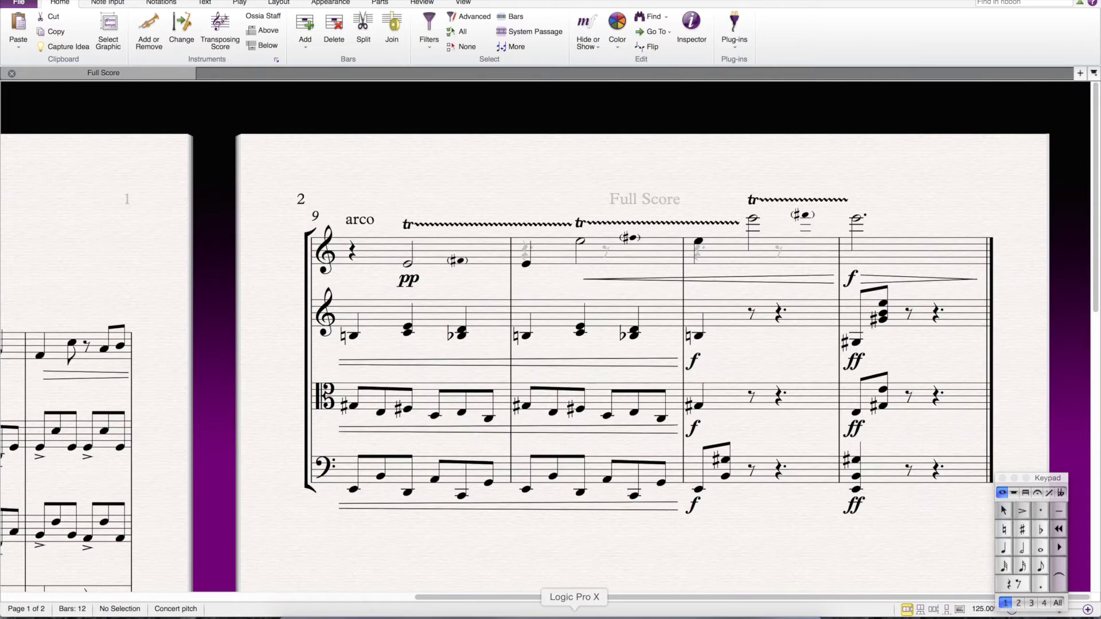
- Return to Logic Pro X and give the Violin 1 E3 note at 7 2 1 1 articulation ID 6 and length 0 1 2 6
{"action": "left_click", "coordinate": [567, 610]}
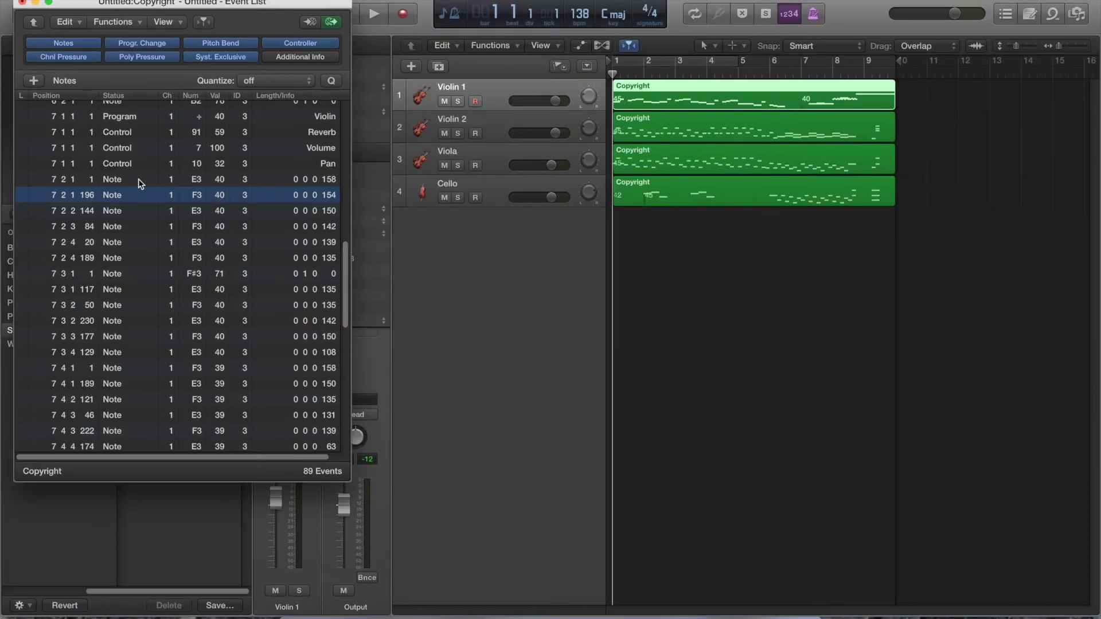
{"action": "left_click", "coordinate": [270, 180]}
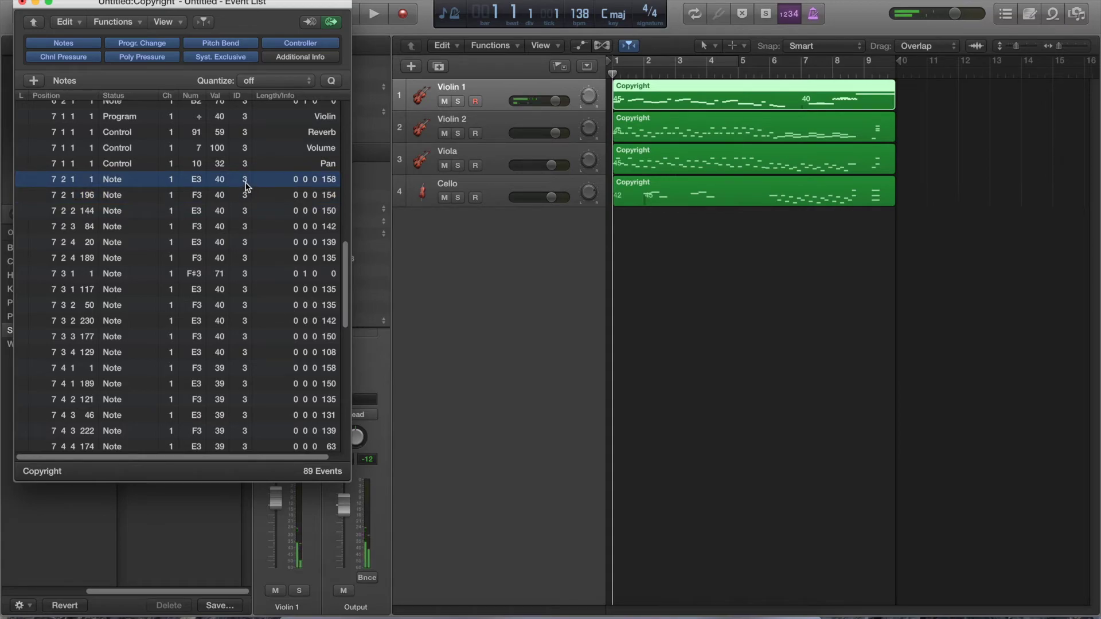
{"action": "left_click_drag", "start_coordinate": [245, 182], "coordinate": [245, 180]}
{"action": "left_click", "coordinate": [315, 182]}
{"action": "double_click", "coordinate": [316, 183]}
{"action": "type", "text": "6"}
{"action": "key", "text": "Return"}
{"action": "double_click", "coordinate": [315, 183]}
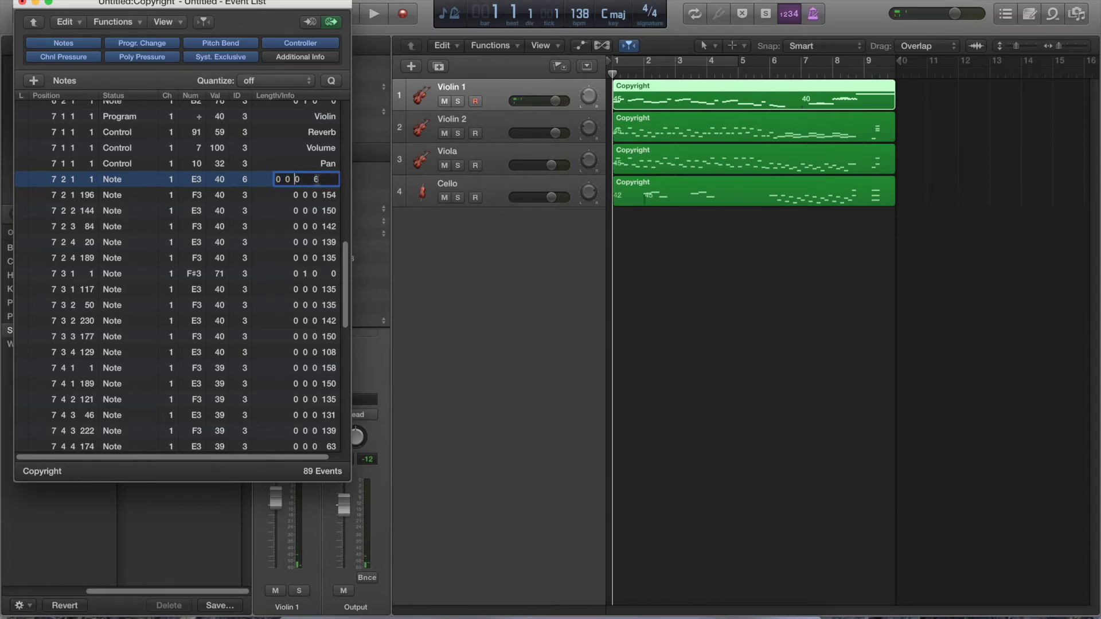
{"action": "key", "text": "Return"}
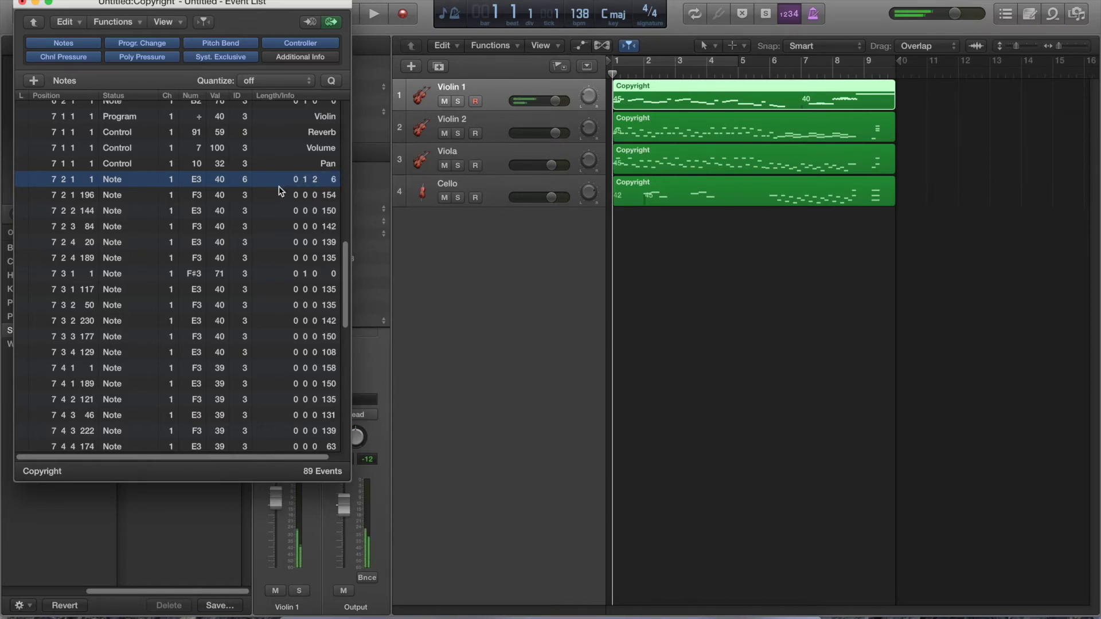
- Delete the remaining notes of the first trill, from 7 2 1 196 through 7 4 4 174
{"action": "left_click", "coordinate": [275, 199]}
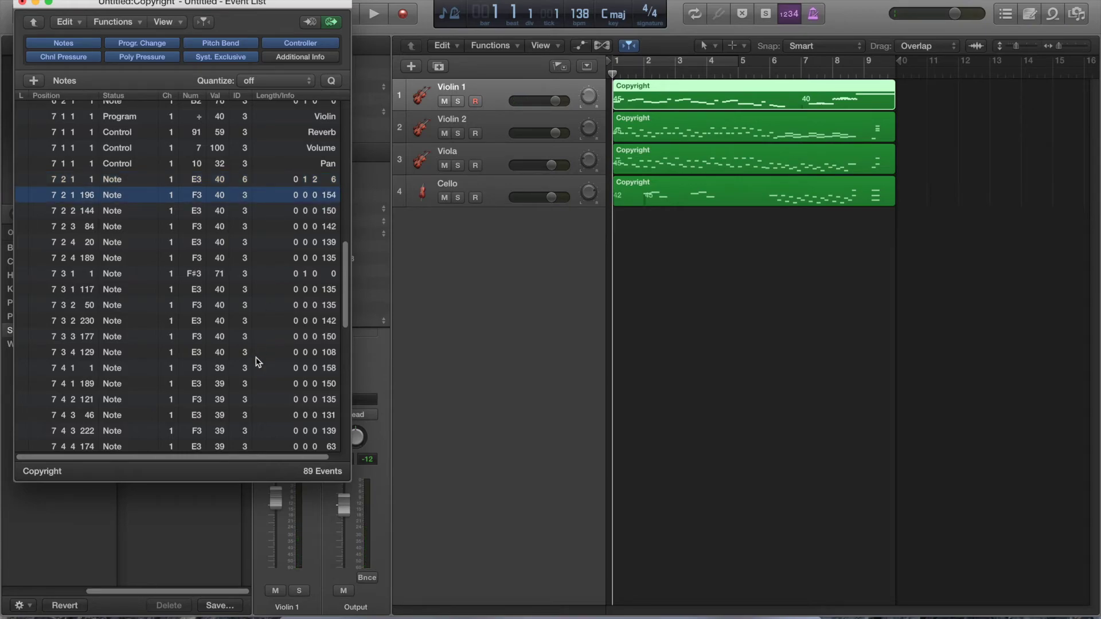
{"action": "scroll", "coordinate": [252, 398], "scroll_direction": "down", "scroll_amount": 3}
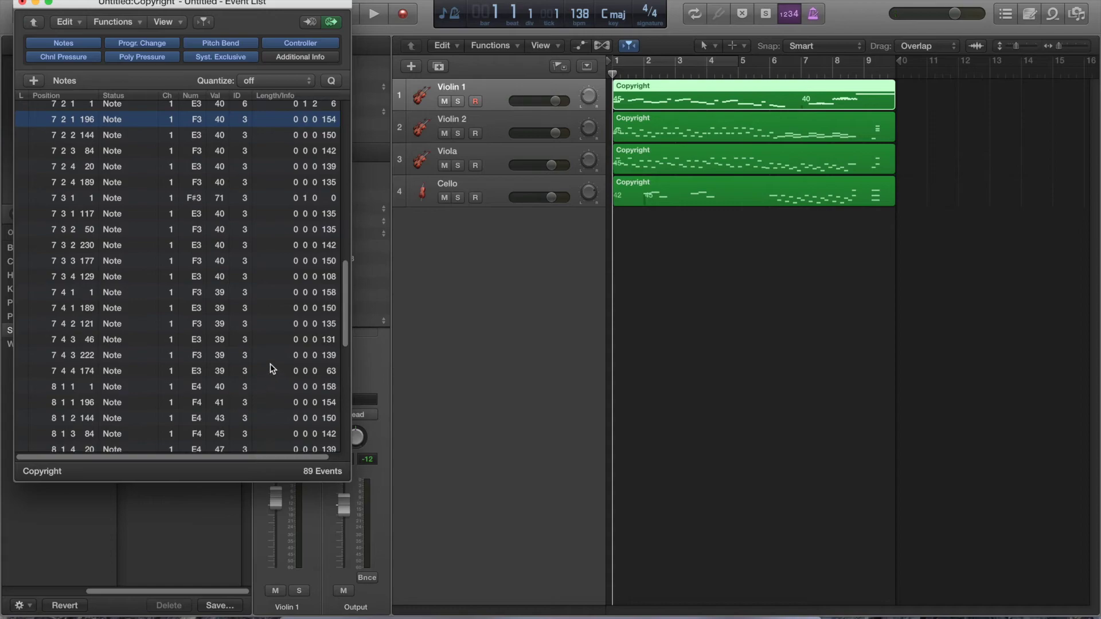
{"action": "left_click", "coordinate": [265, 375], "text": "shift"}
{"action": "scroll", "coordinate": [285, 285], "scroll_direction": "up", "scroll_amount": 2}
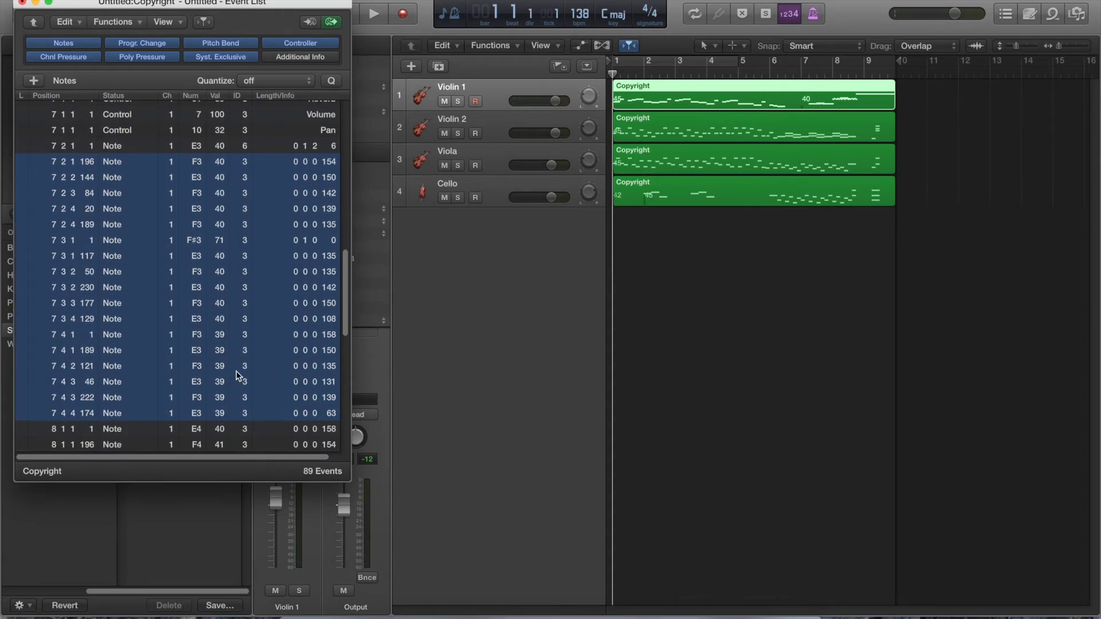
{"action": "key", "text": "Delete"}
- Give the E4 note at 8 1 1 1 articulation ID 6 and length 0 1 2 0
{"action": "left_click", "coordinate": [266, 168]}
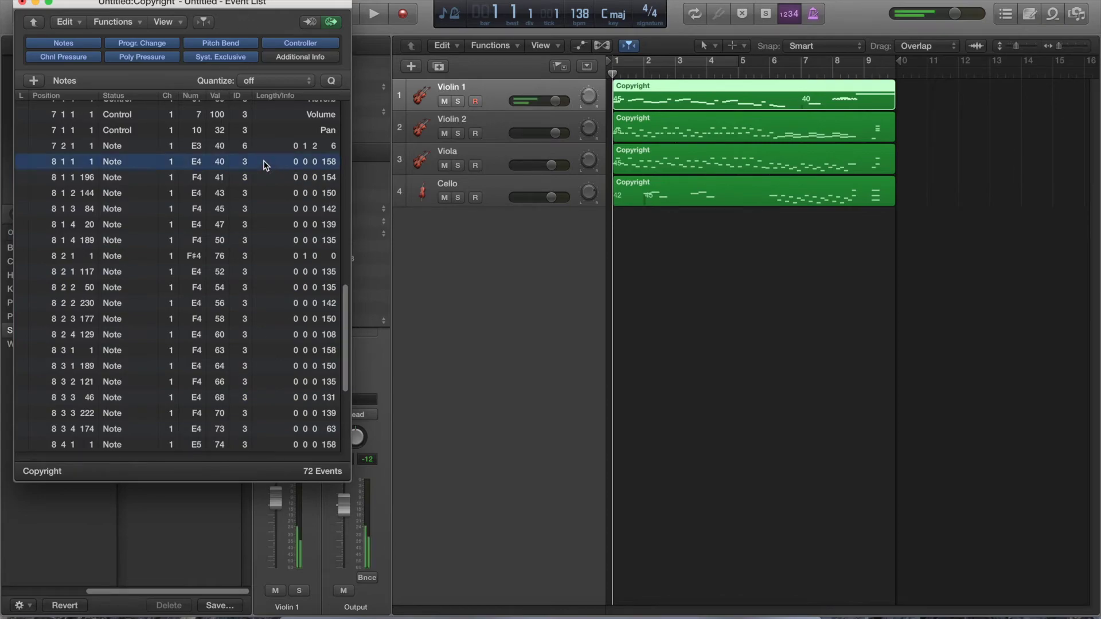
{"action": "double_click", "coordinate": [315, 163]}
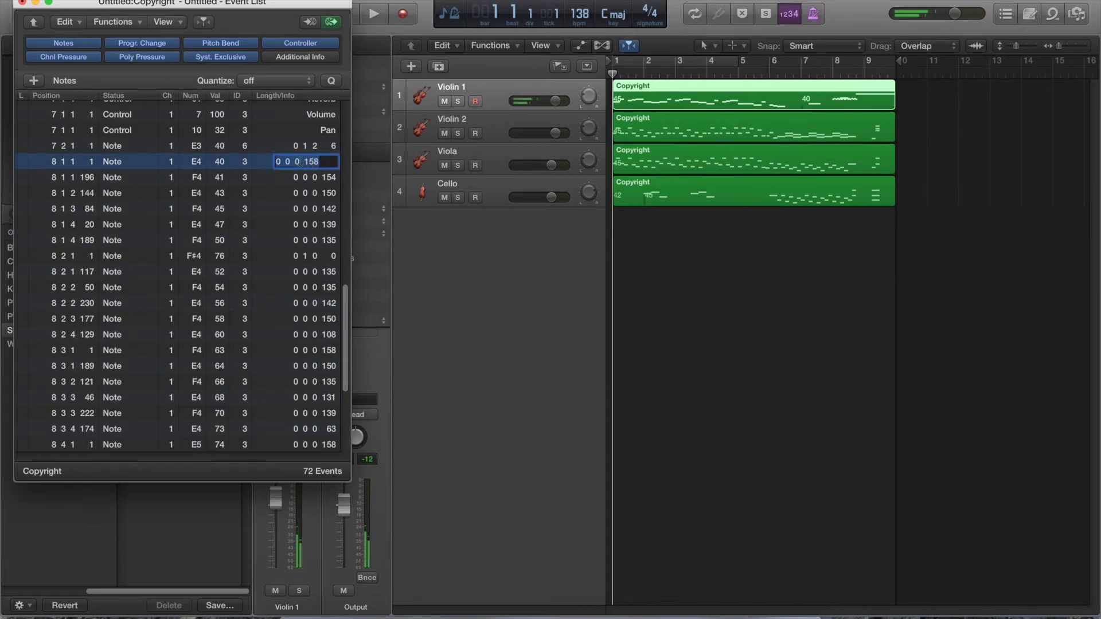
{"action": "left_click", "coordinate": [297, 162]}
{"action": "type", "text": "6"}
{"action": "key", "text": "Return"}
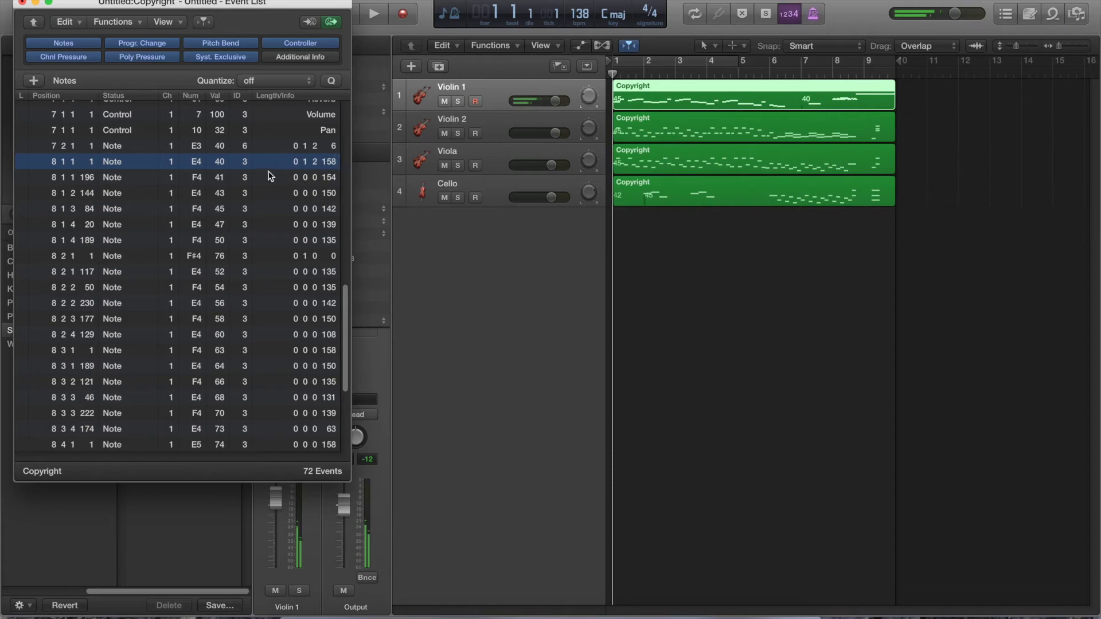
{"action": "key", "text": "alt+shift+Right"}
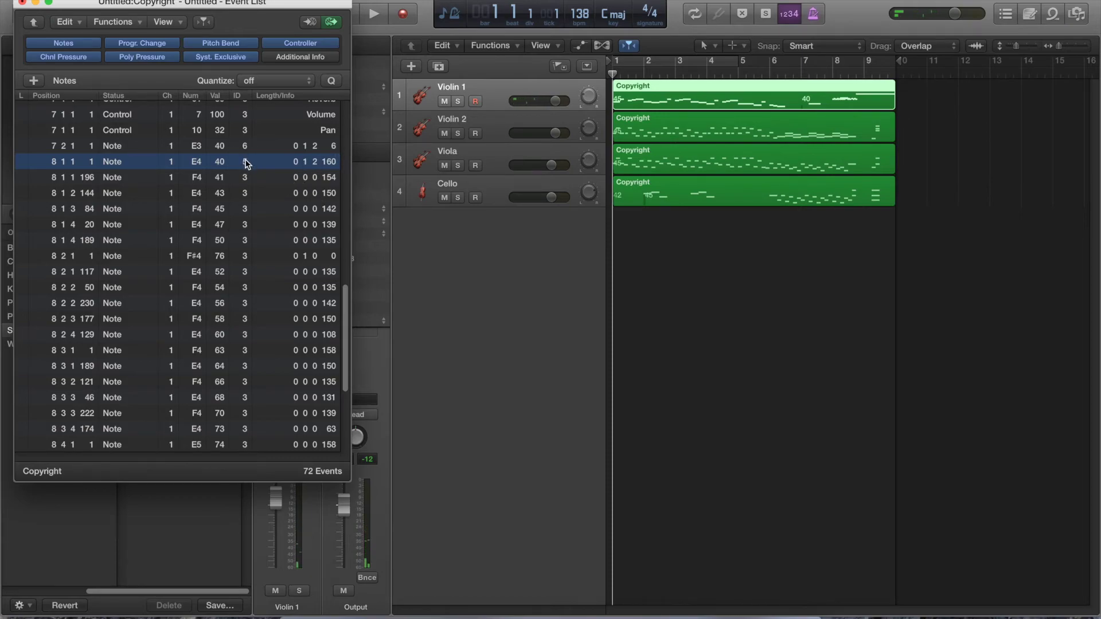
{"action": "double_click", "coordinate": [328, 162]}
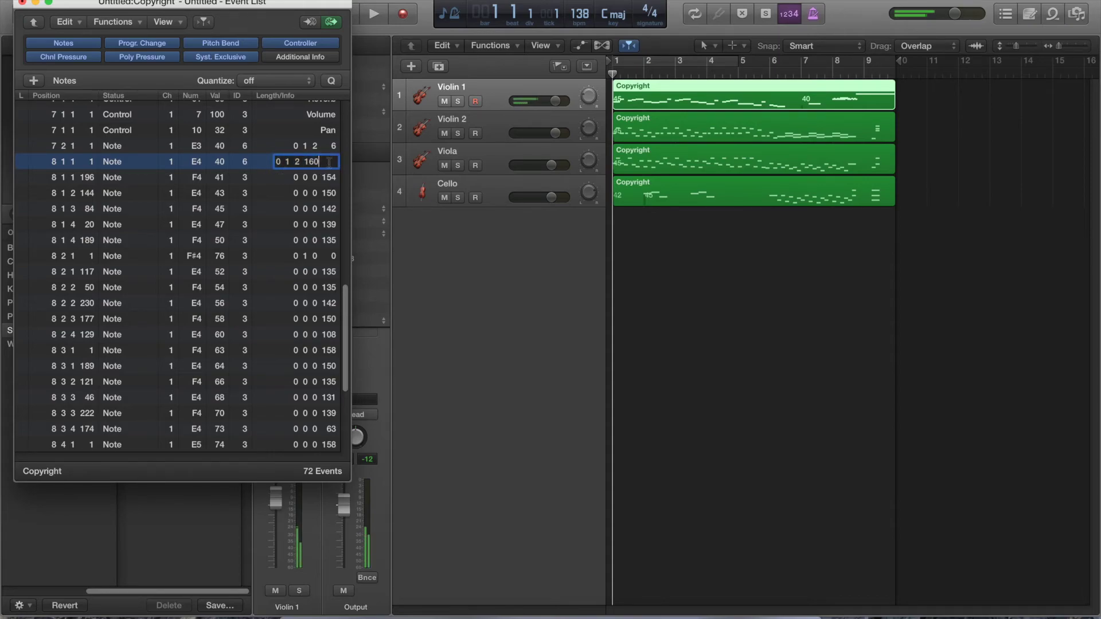
{"action": "key", "text": "Return"}
- Delete the remaining notes of the second trill, from 8 1 1 196 through 8 3 4 174
{"action": "left_click", "coordinate": [269, 175]}
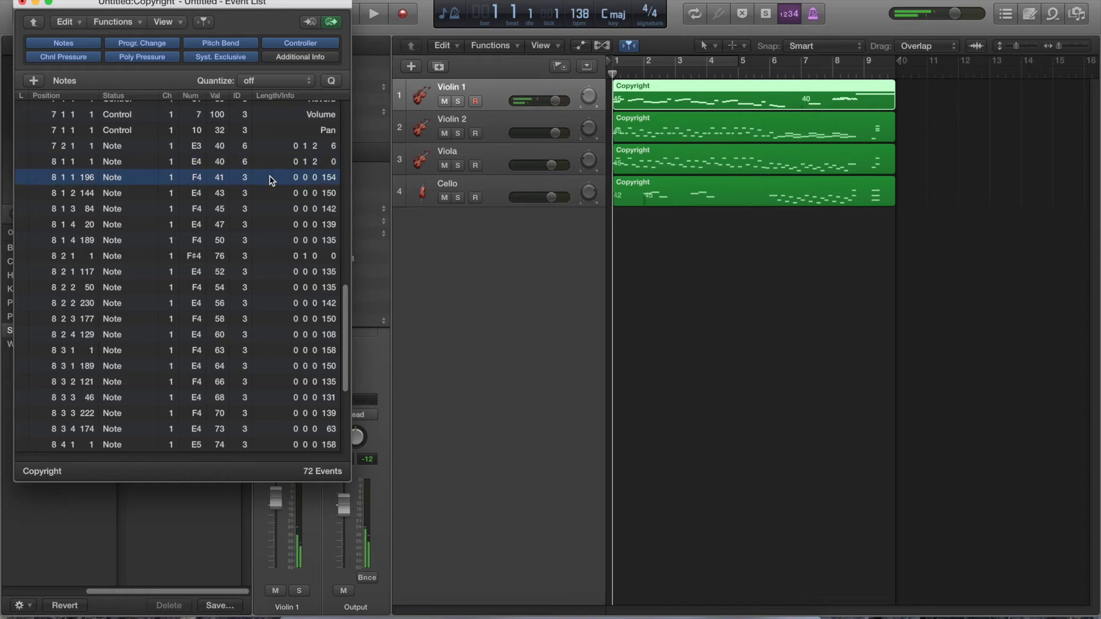
{"action": "left_click", "coordinate": [263, 429], "text": "shift"}
{"action": "scroll", "coordinate": [283, 346], "scroll_direction": "down", "scroll_amount": 2}
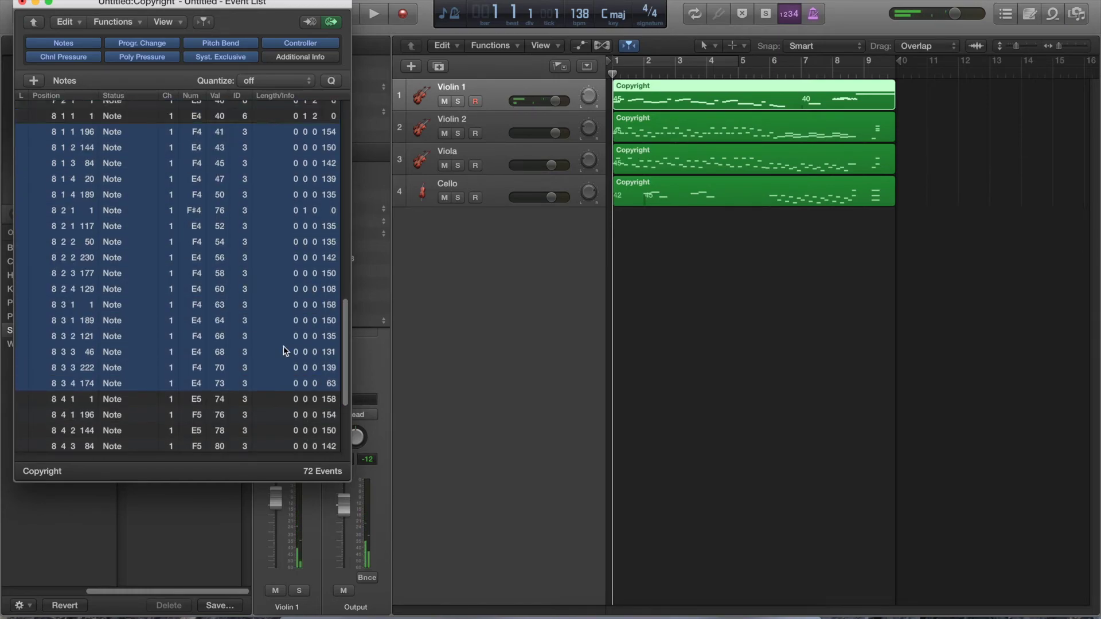
{"action": "key", "text": "Delete"}
{"action": "scroll", "coordinate": [265, 211], "scroll_direction": "up", "scroll_amount": 3}
{"action": "scroll", "coordinate": [265, 211], "scroll_direction": "down", "scroll_amount": 4}
{"action": "scroll", "coordinate": [264, 206], "scroll_direction": "up", "scroll_amount": 1}
{"action": "left_click", "coordinate": [279, 240]}
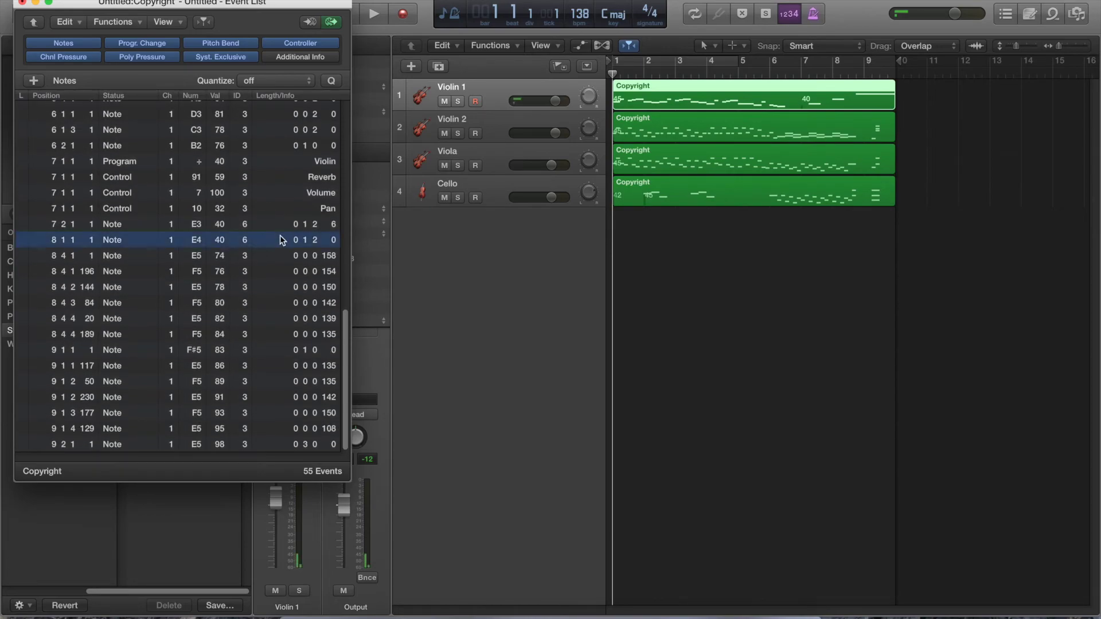
- Give the E5 note at 8 4 1 1 articulation ID 6 and length 0 1 2 0
{"action": "left_click", "coordinate": [290, 256]}
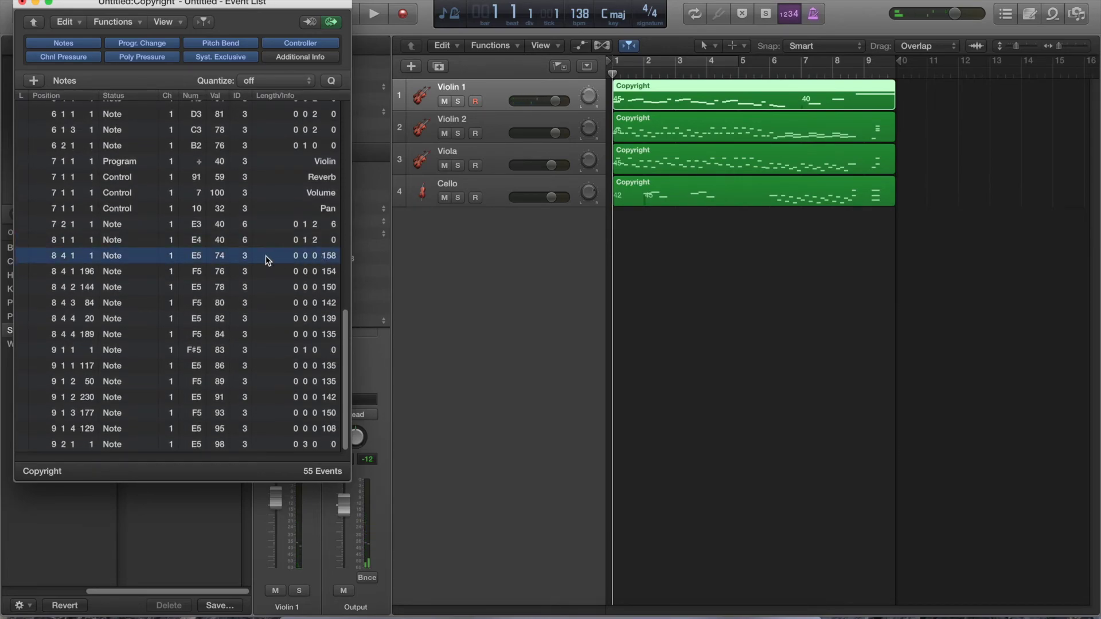
{"action": "left_click", "coordinate": [246, 256]}
{"action": "left_click_drag", "start_coordinate": [245, 259], "coordinate": [263, 255]}
{"action": "double_click", "coordinate": [325, 257]}
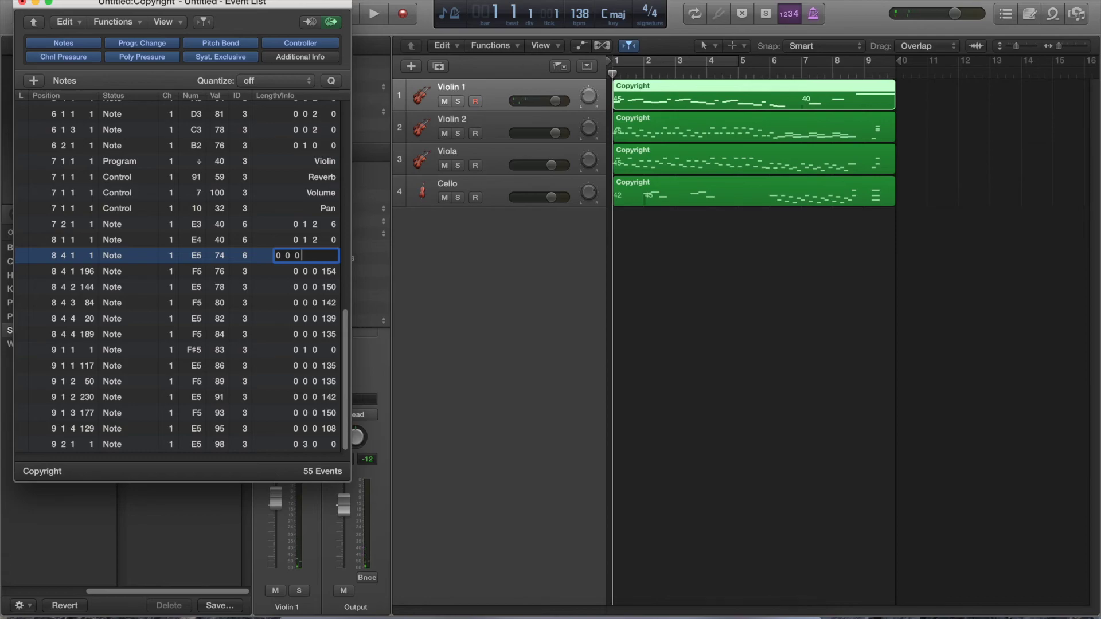
{"action": "key", "text": "Return"}
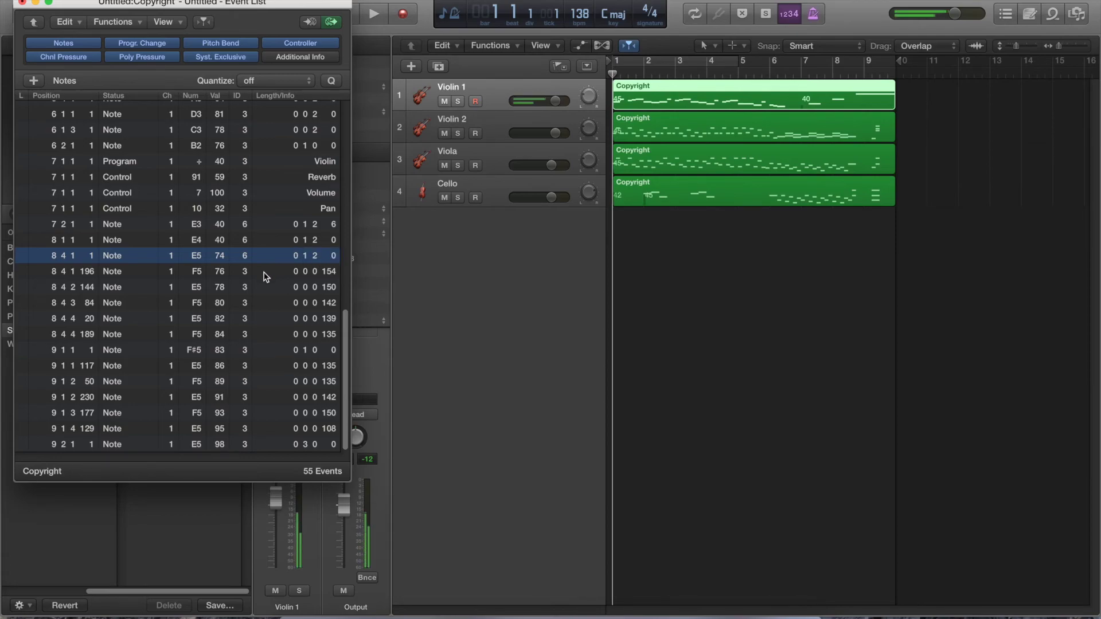
- Delete the remaining notes of the third trill, from 8 4 1 196 through 9 1 4 129, and give the final E5 at 9 2 1 1 articulation ID 1
{"action": "left_click", "coordinate": [264, 272]}
{"action": "left_click", "coordinate": [269, 430], "text": "shift"}
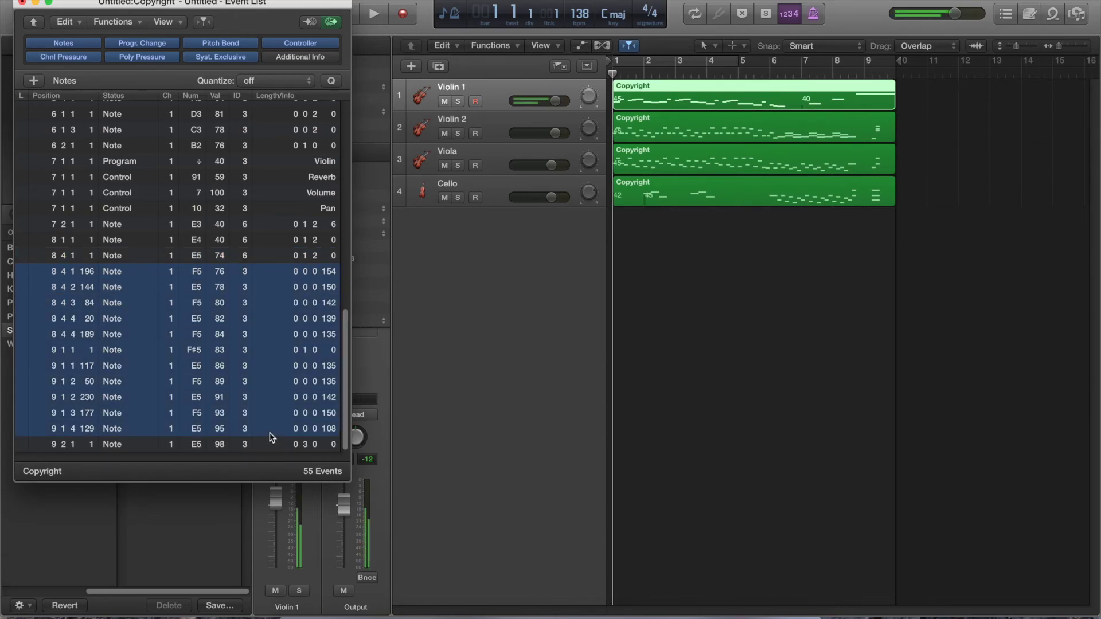
{"action": "key", "text": "BackSpace"}
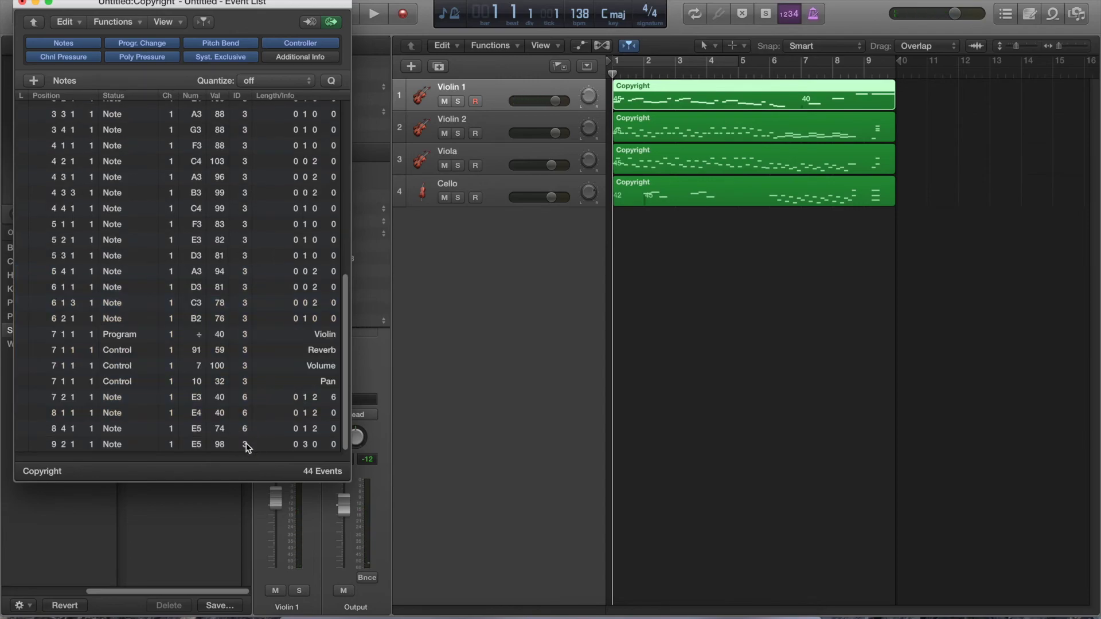
{"action": "left_click_drag", "start_coordinate": [246, 444], "coordinate": [259, 452]}
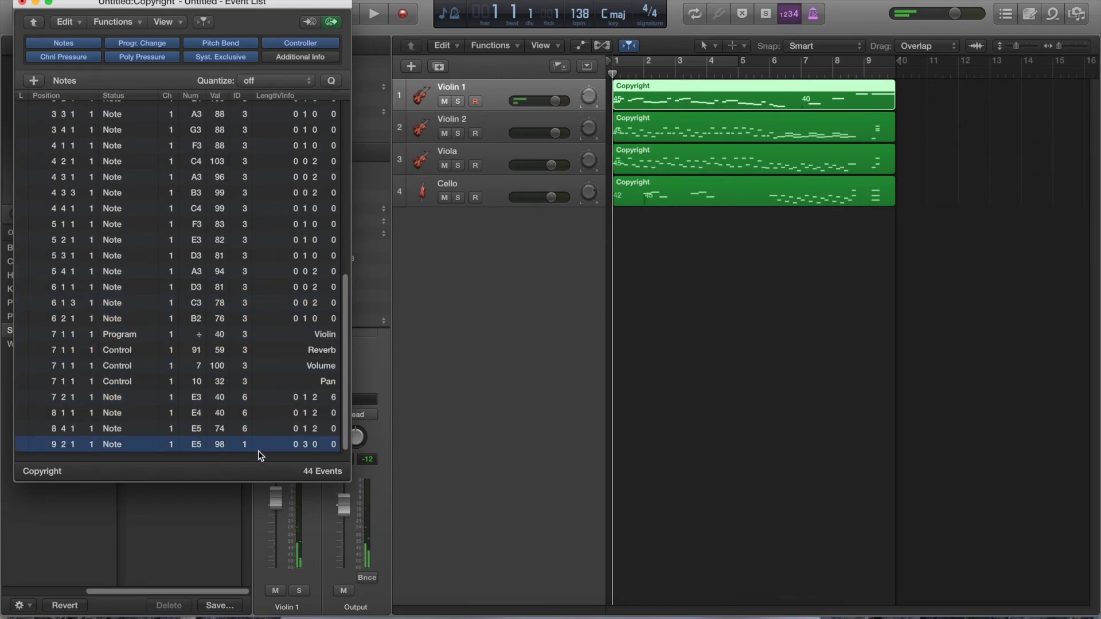
- Play the quartet from just before bar 7 to the end to audition the replaced trills
{"action": "left_click", "coordinate": [798, 72]}
{"action": "key", "text": "space"}
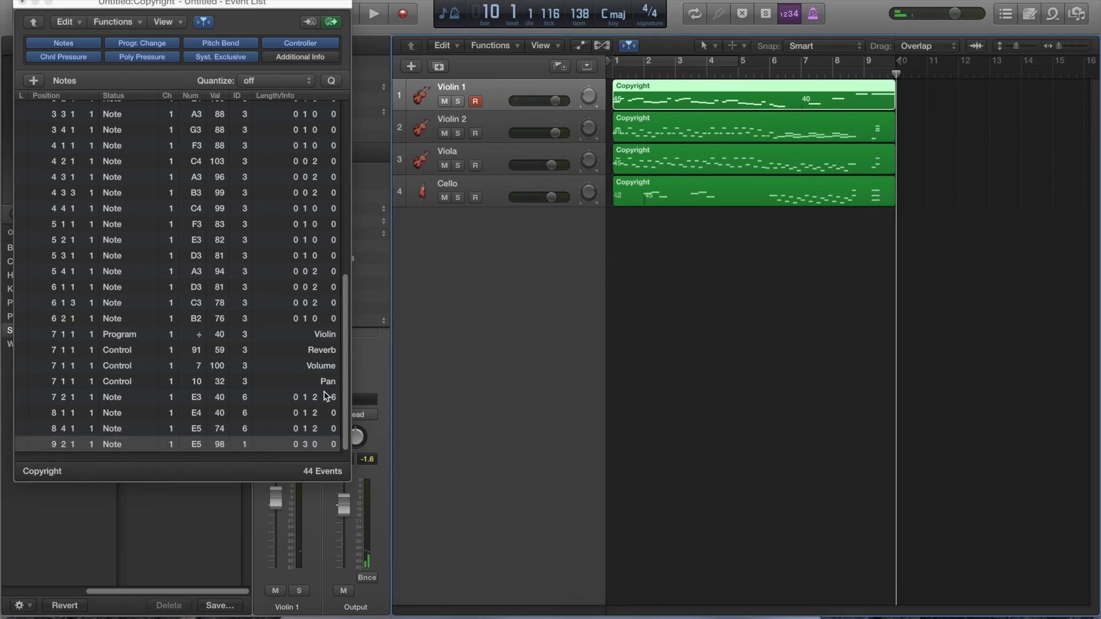
- Set the length of the E3 trill note at 7 2 1 1 to 0 2 2 6
{"action": "left_click", "coordinate": [308, 410]}
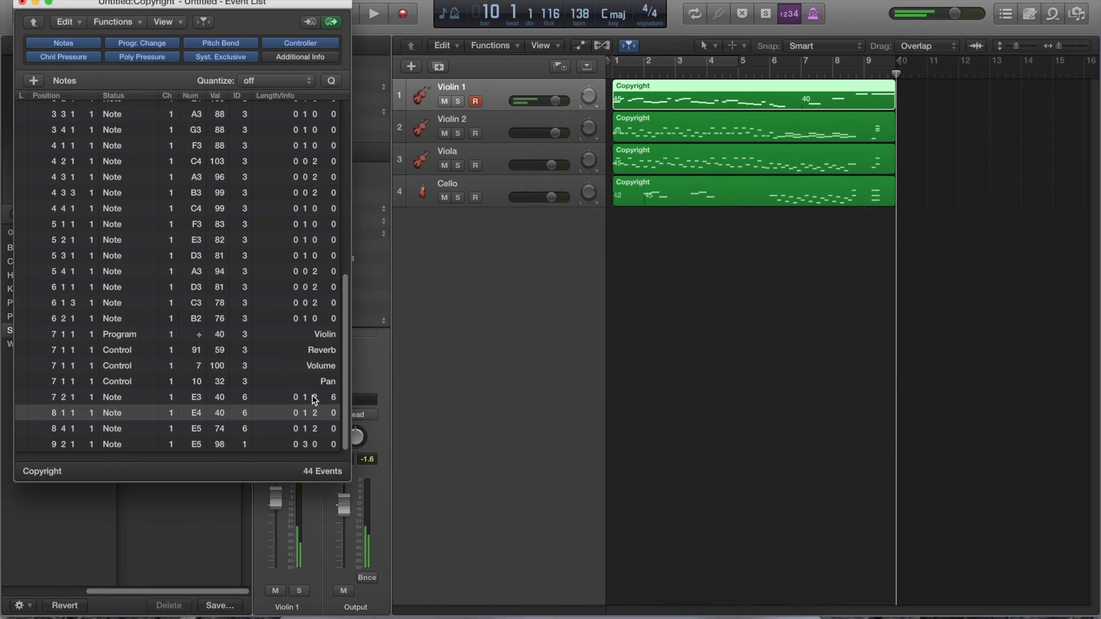
{"action": "left_click", "coordinate": [313, 398]}
{"action": "double_click", "coordinate": [309, 398]}
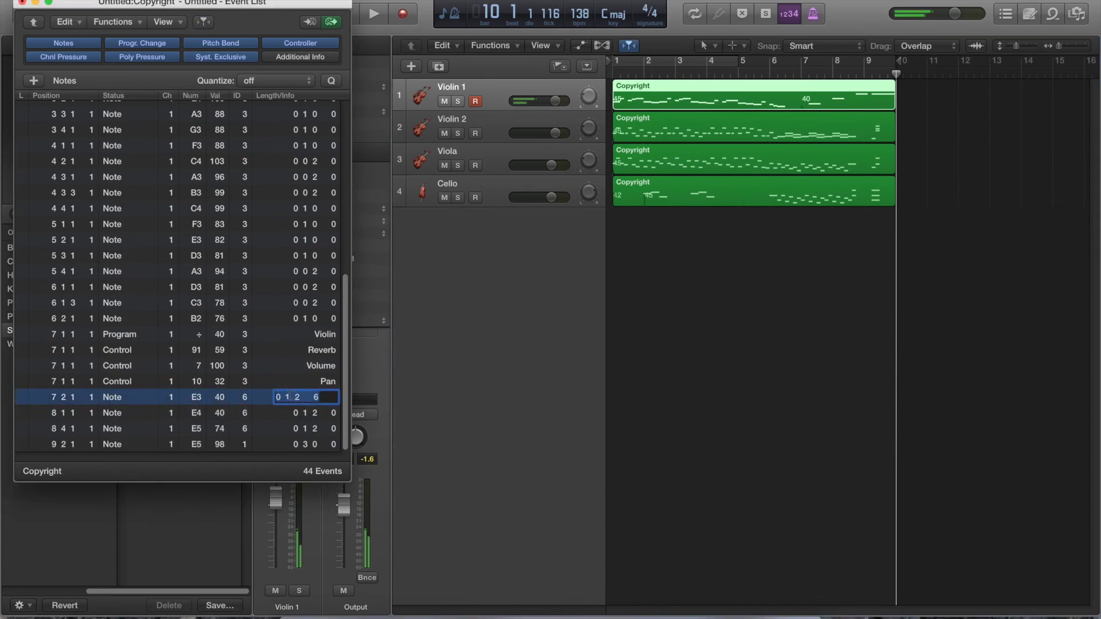
{"action": "key", "text": "Return"}
- Set the lengths of the E4 note at 8 1 1 1 and the E5 note at 8 4 1 1 to 0 2 2 0
{"action": "double_click", "coordinate": [309, 413]}
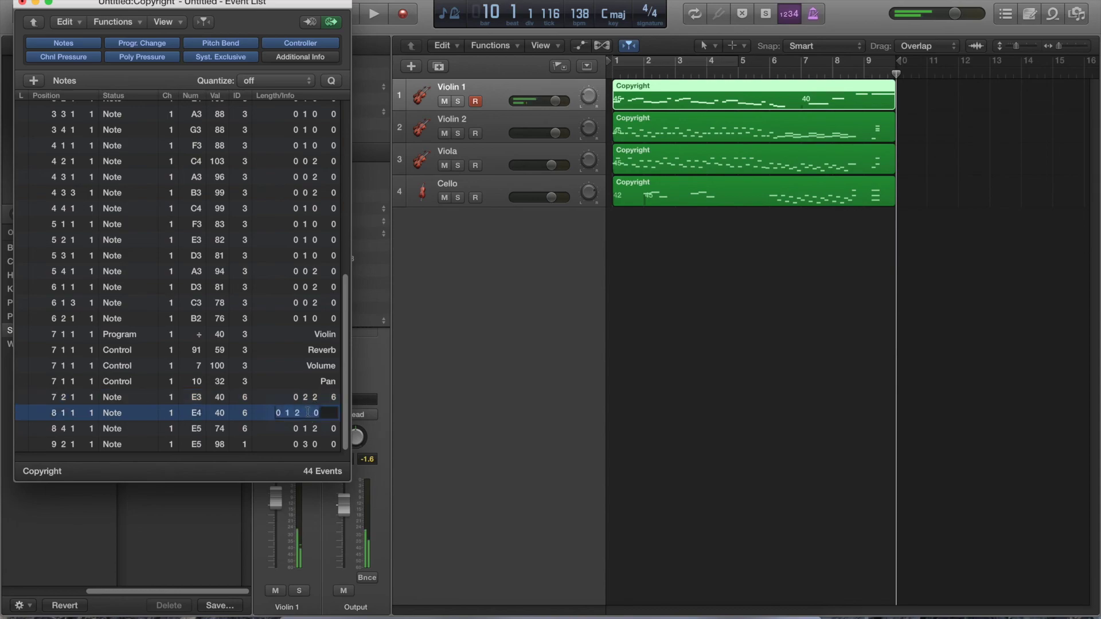
{"action": "left_click", "coordinate": [290, 413]}
{"action": "key", "text": "BackSpace"}
{"action": "type", "text": "2"}
{"action": "key", "text": "Return"}
{"action": "double_click", "coordinate": [295, 429]}
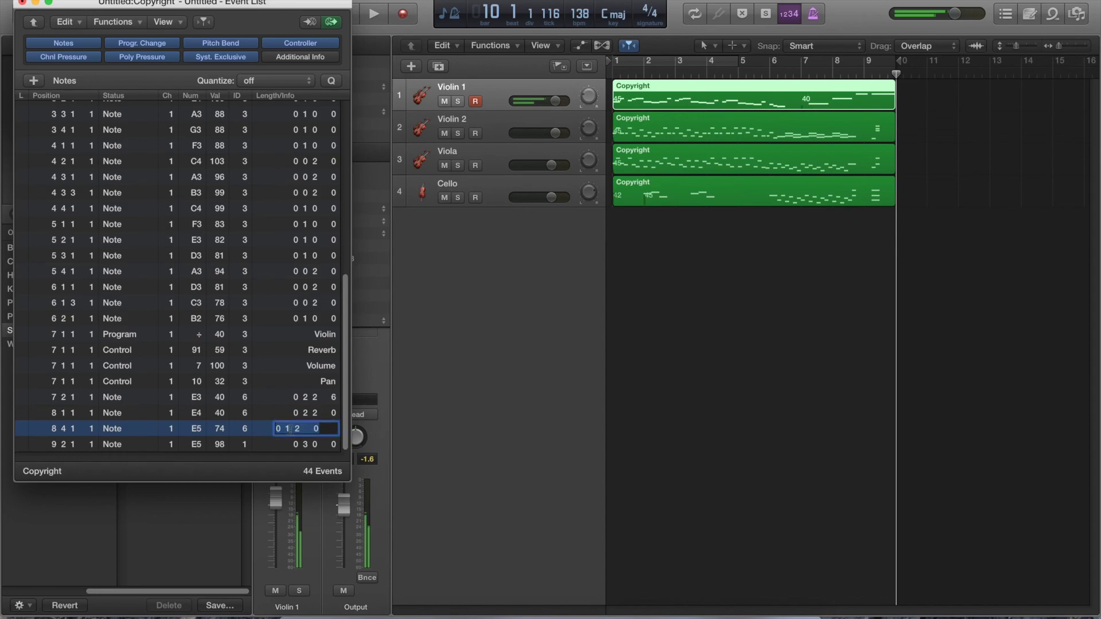
{"action": "key", "text": "BackSpace"}
{"action": "type", "text": "2"}
{"action": "key", "text": "Return"}
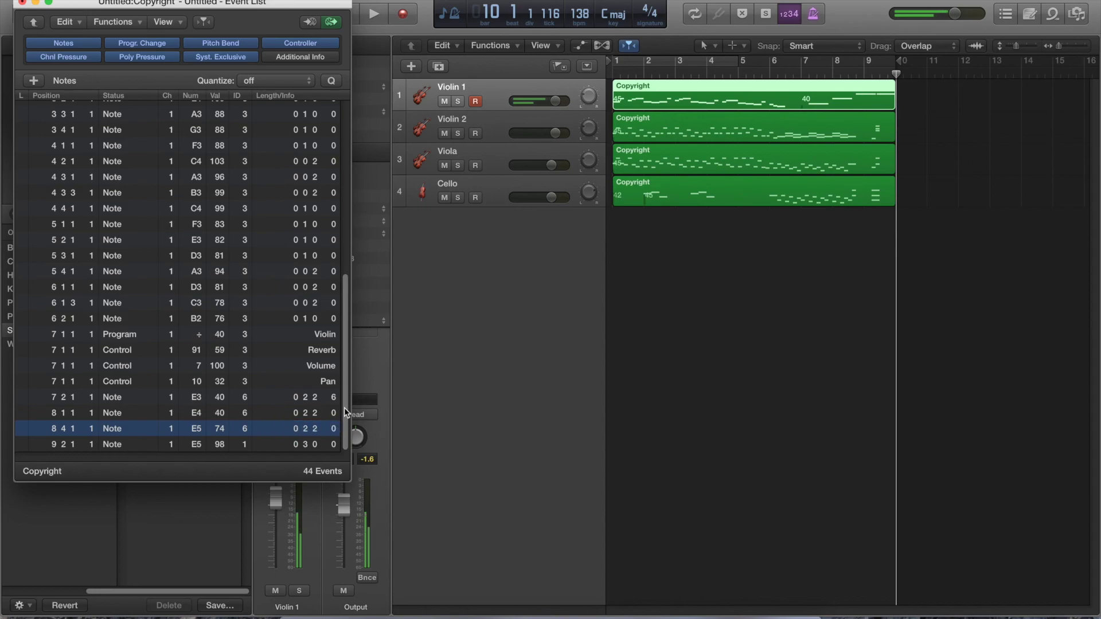
- Play the quartet from bar 1, stop after the opening bars, and return the playhead to the start
{"action": "left_click", "coordinate": [612, 73]}
{"action": "key", "text": "space"}
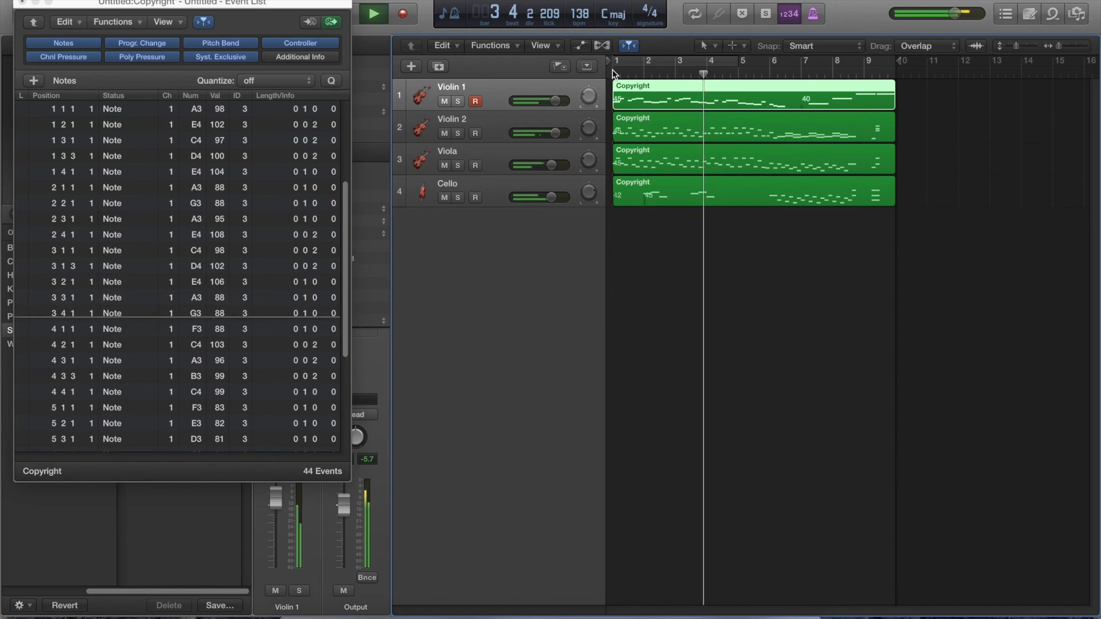
{"action": "key", "text": "space"}
{"action": "left_click_drag", "start_coordinate": [713, 74], "coordinate": [613, 74]}
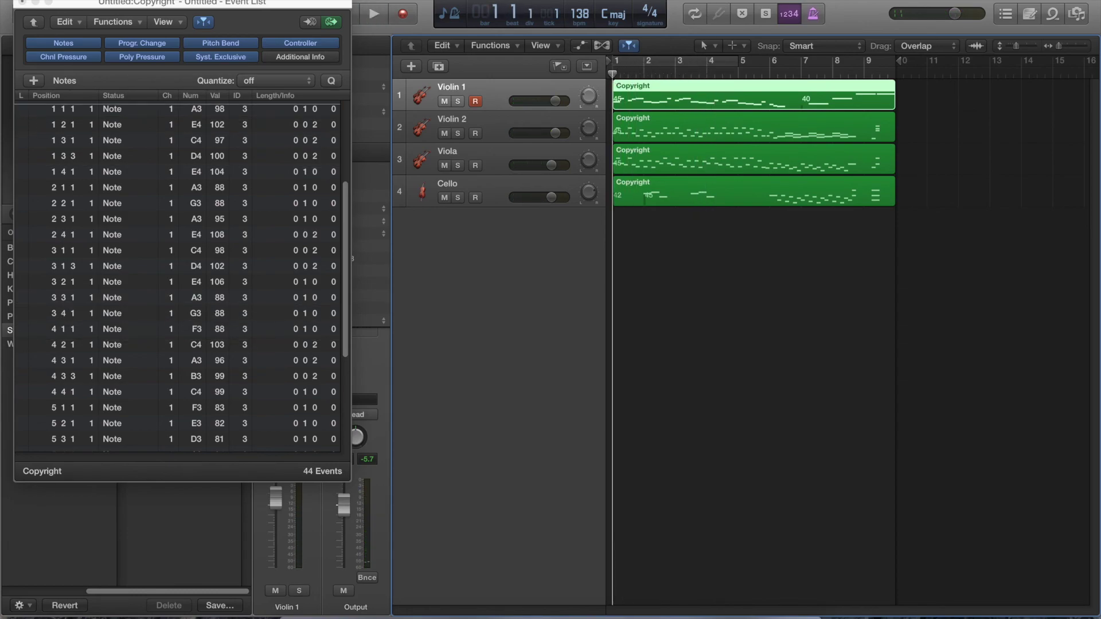